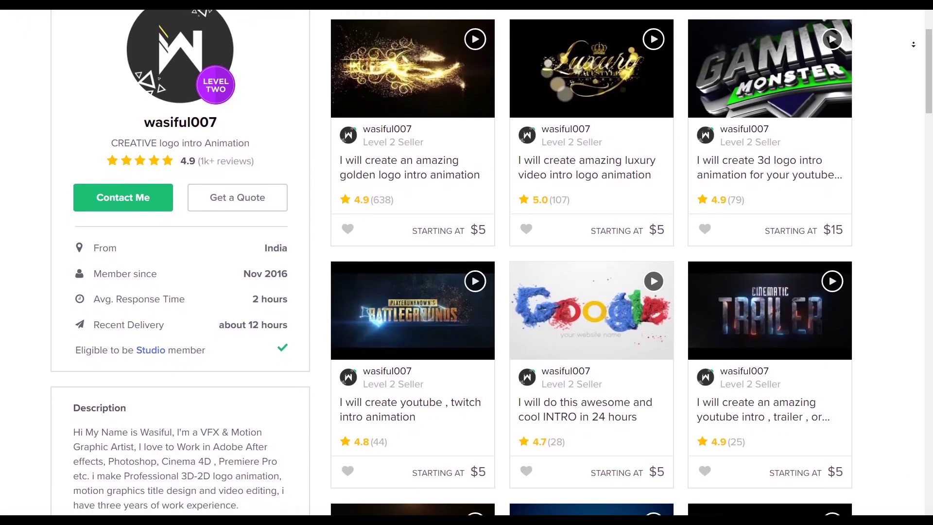
Scroll down the Fiverr seller's logo and intro animation gigs, mostly priced from $5
scroll(914, 50, "down", 3)
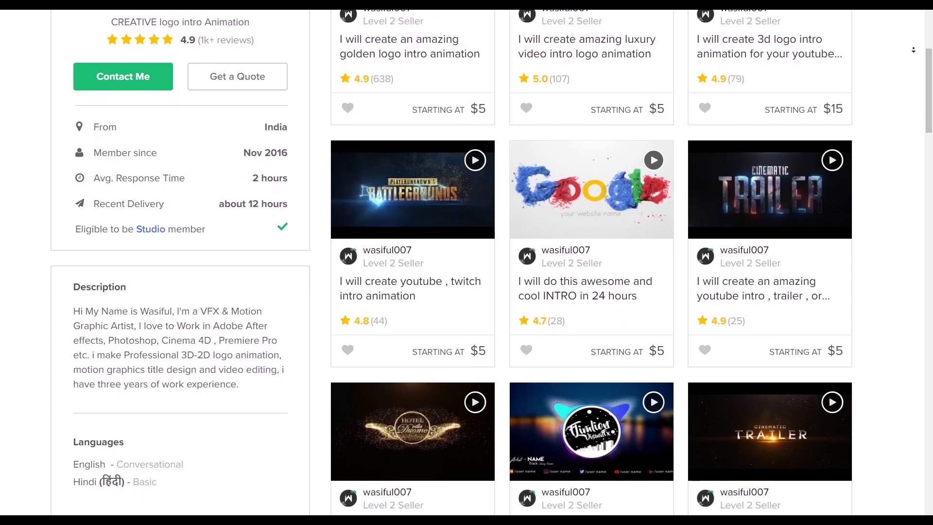
scroll(914, 50, "down", 3)
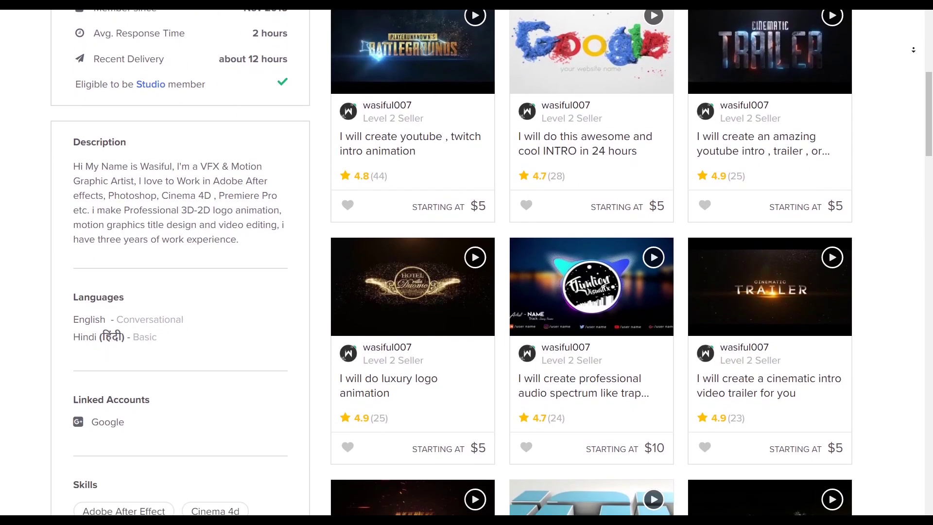
scroll(914, 50, "down", 2)
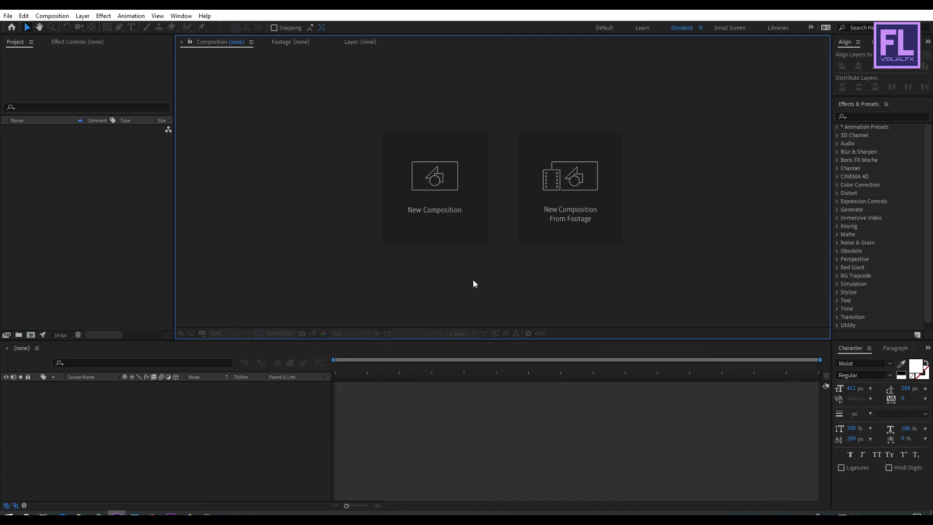
Make a composition named 'Text' using HDTV 1080 29.97 with a 6-second duration
left_click(31, 334)
left_click_drag(422, 69, 404, 117)
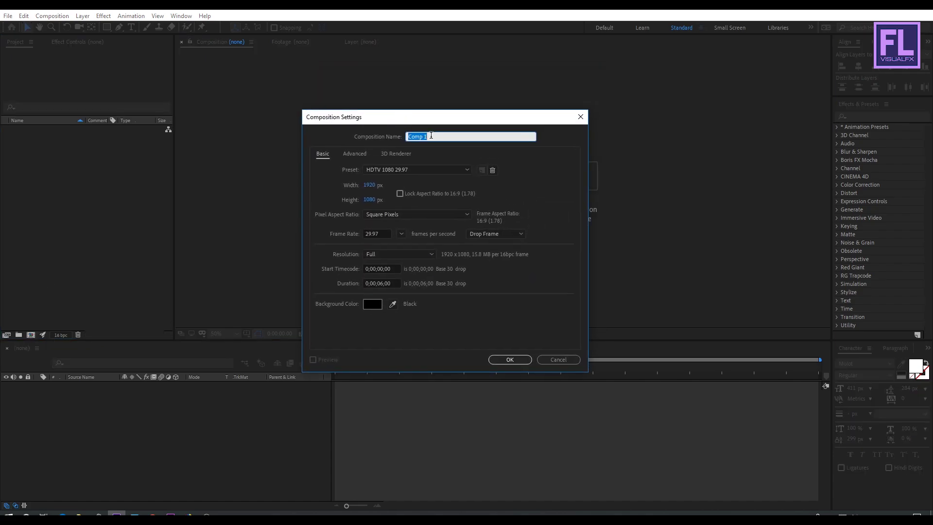
type("Text")
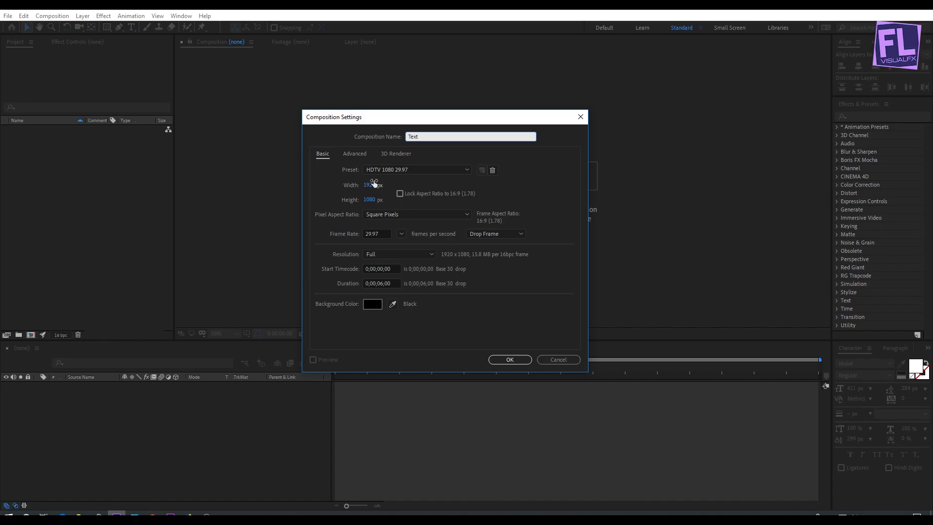
left_click(377, 200)
left_click(382, 238)
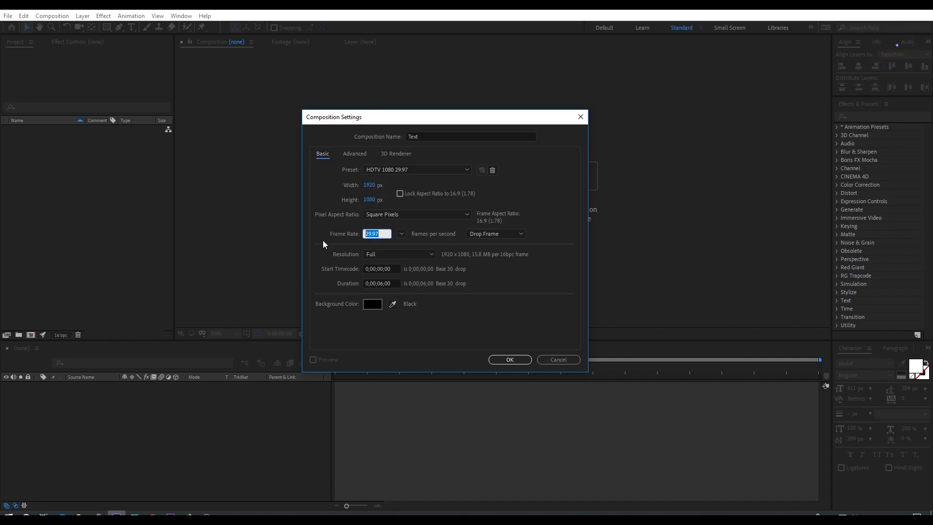
left_click(393, 285)
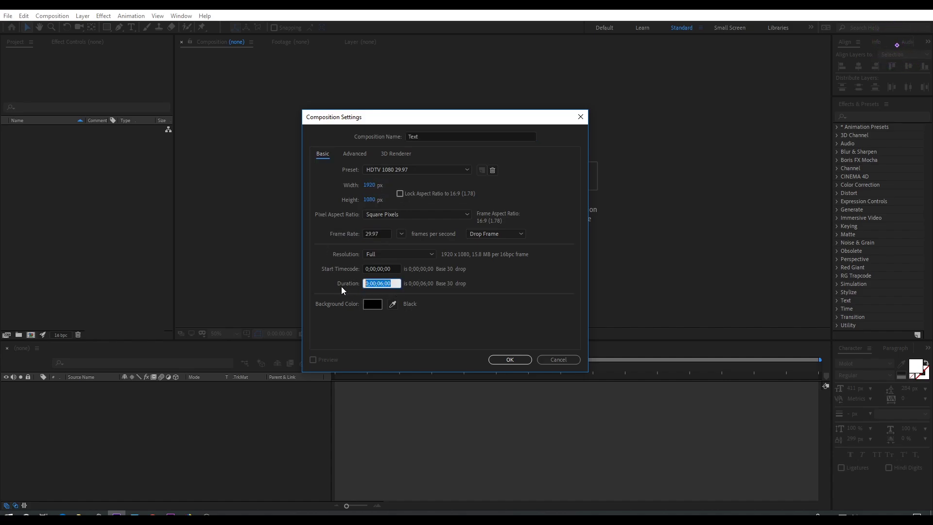
left_click(511, 360)
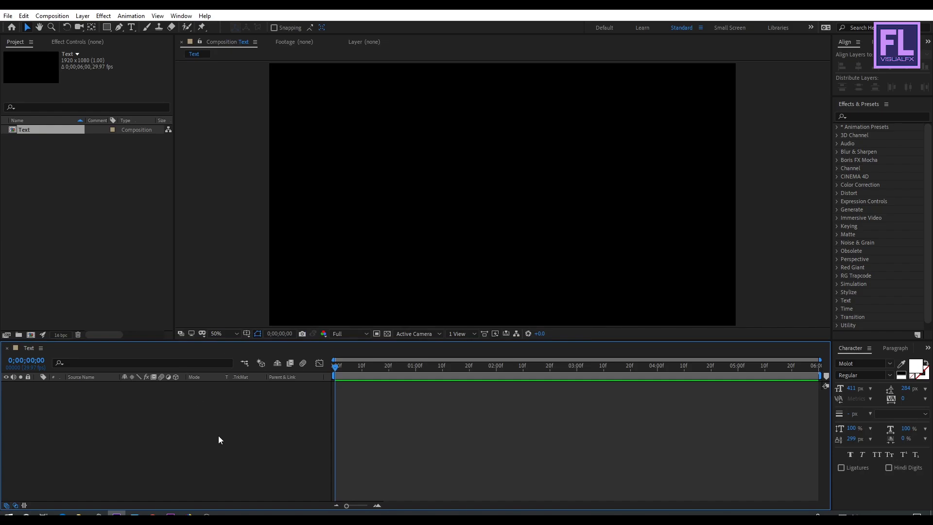
Import logo.png from the Explorer folder into the Project panel
mouse_move(80, 516)
left_click(82, 474)
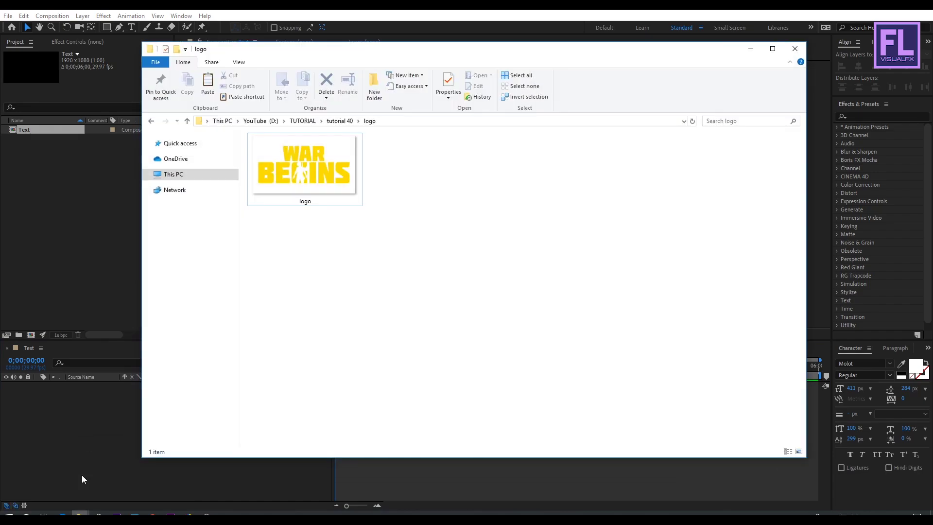
left_click_drag(458, 257, 306, 165)
left_click_drag(306, 165, 93, 208)
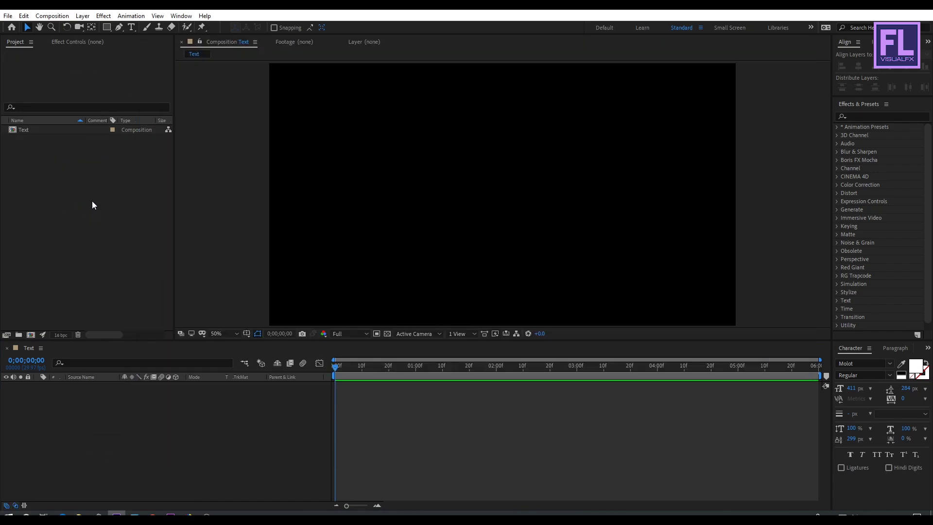
Add logo.png to the Text timeline and scale it down to 68%
left_click_drag(31, 128, 89, 392)
key("s")
left_click_drag(138, 396, 122, 394)
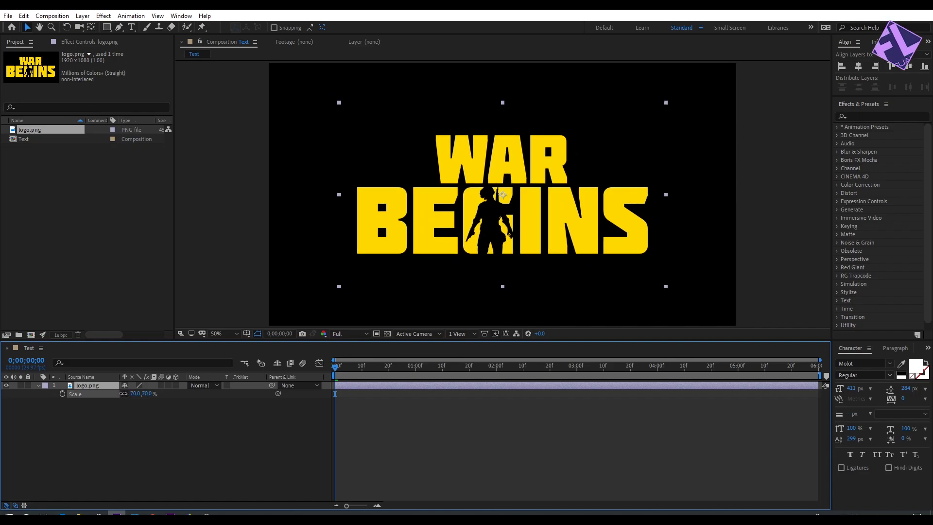
left_click(159, 436)
left_click(38, 386)
Create a white (FFFFFF) solid layer in the Text composition
right_click(91, 419)
mouse_move(166, 312)
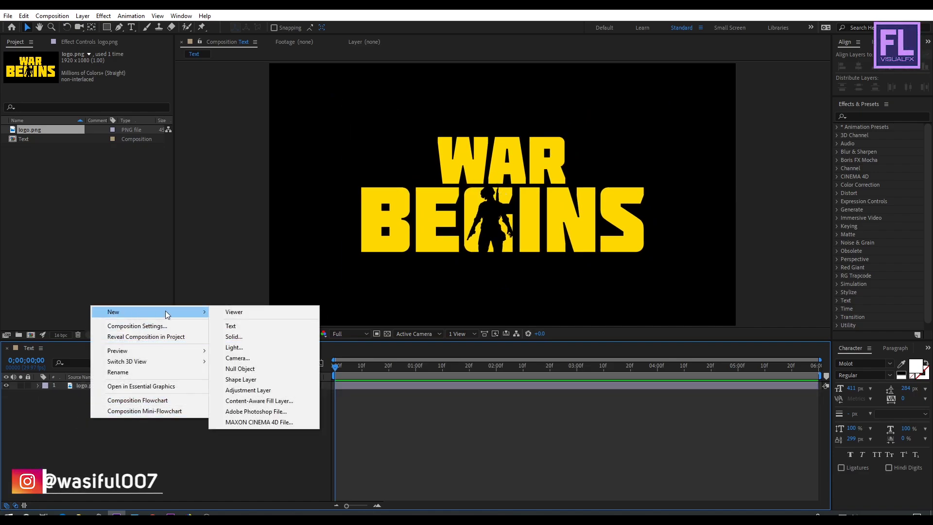
left_click(240, 336)
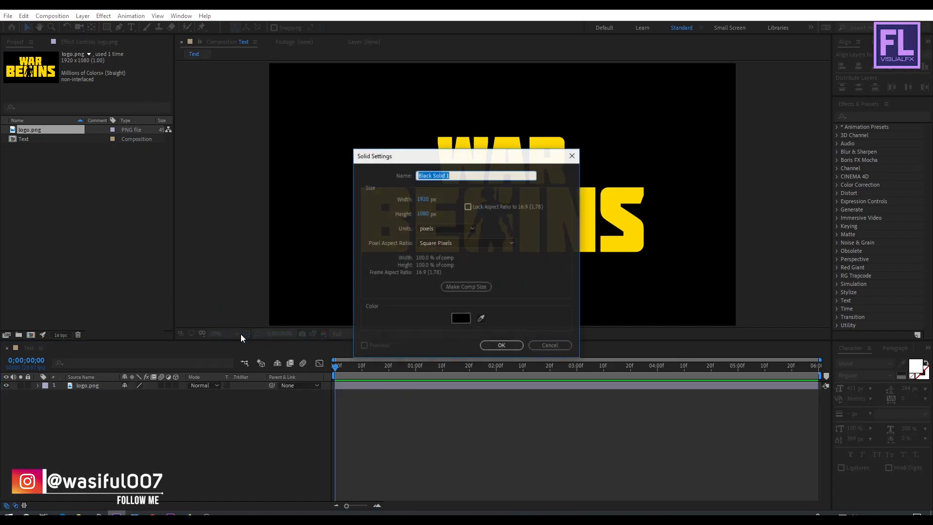
left_click(461, 318)
left_click_drag(316, 296, 278, 275)
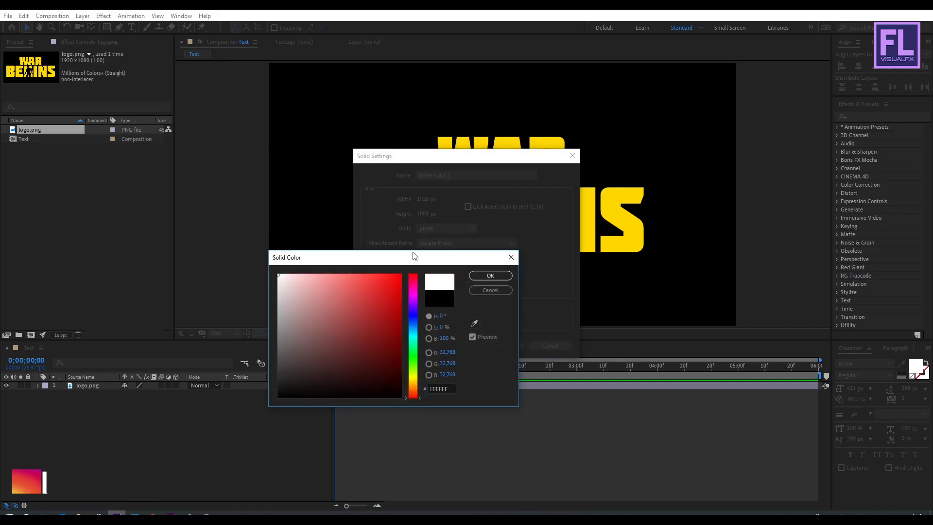
left_click(490, 276)
left_click(502, 345)
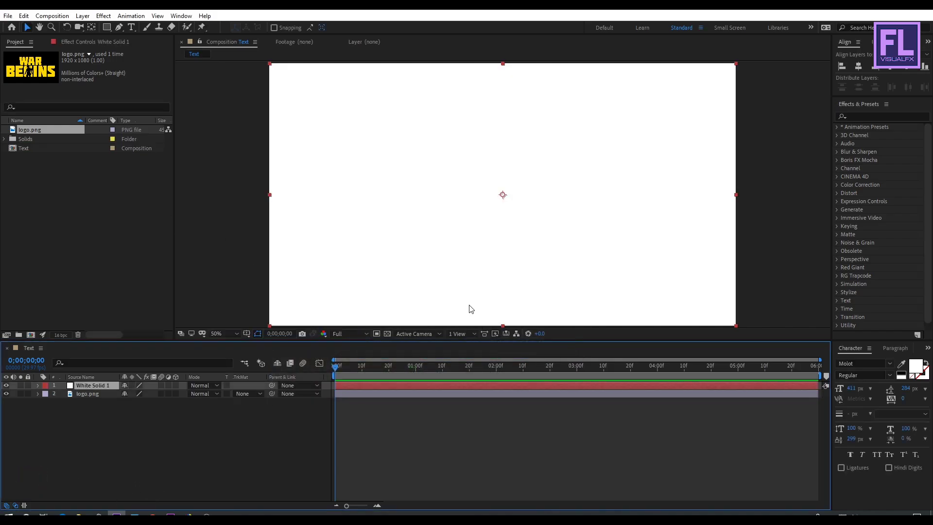
Move the white solid below logo.png and set its track matte to Alpha Inverted
left_click_drag(87, 388, 86, 413)
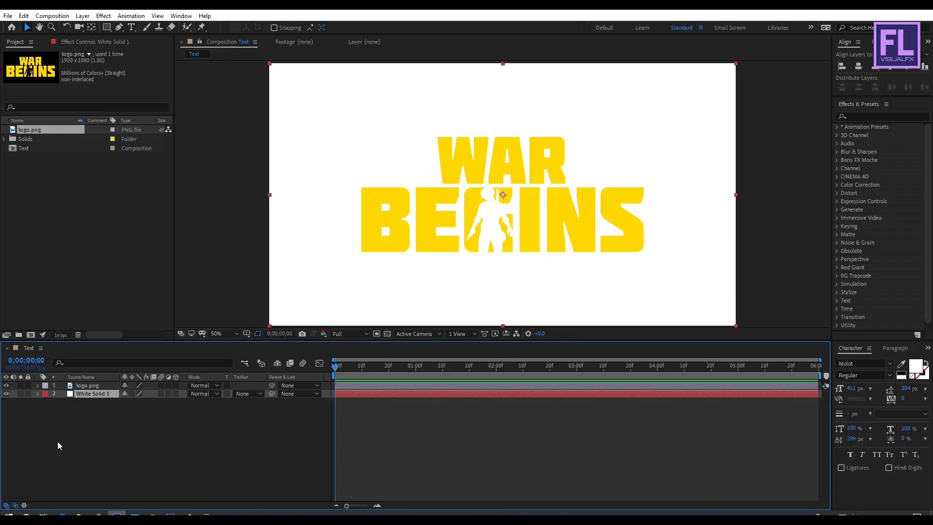
left_click(246, 397)
left_click(253, 430)
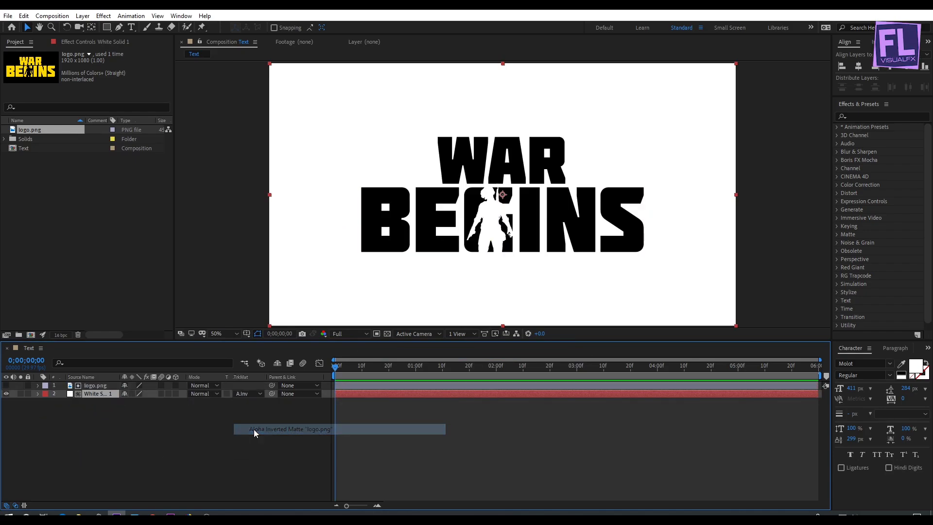
left_click(191, 436)
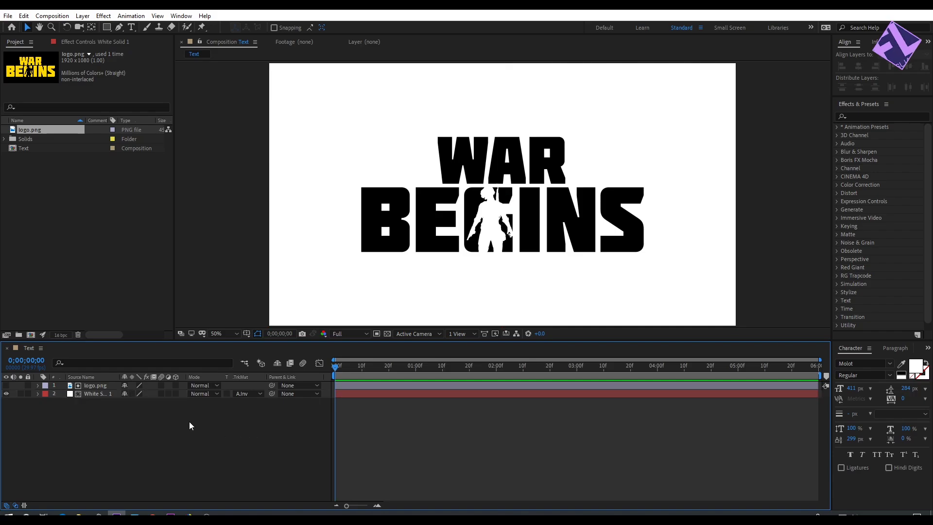
left_click(30, 335)
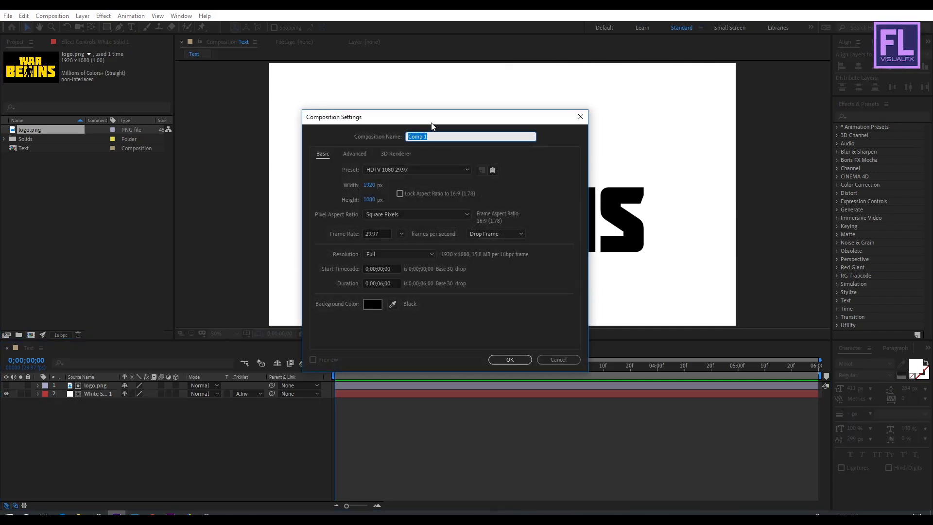
Create a composition named 'Main' and nest the Text composition in its timeline
left_click_drag(432, 127, 433, 141)
type("Main")
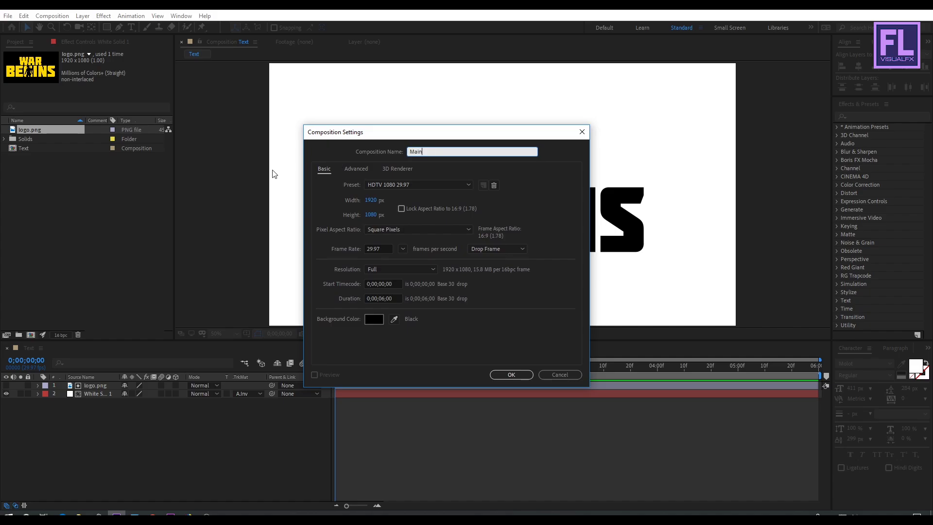
left_click(528, 375)
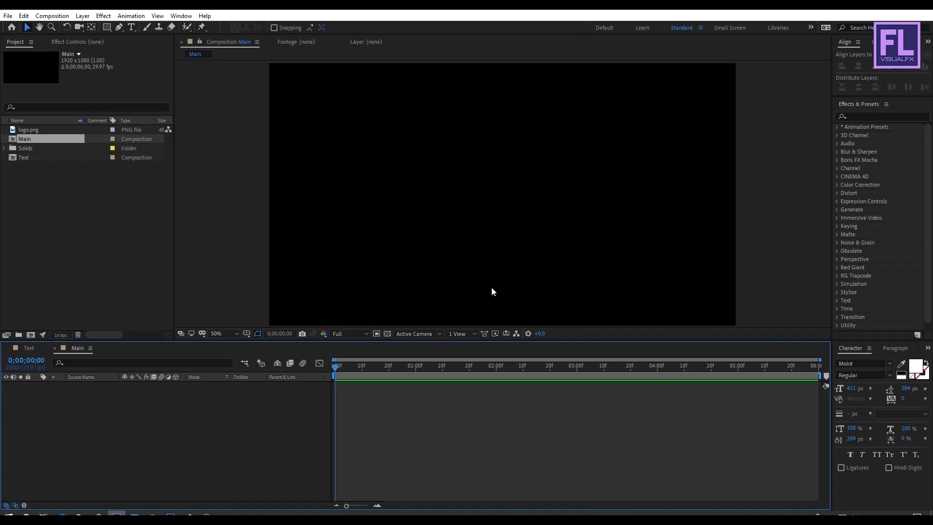
left_click(25, 159)
left_click_drag(33, 158, 100, 395)
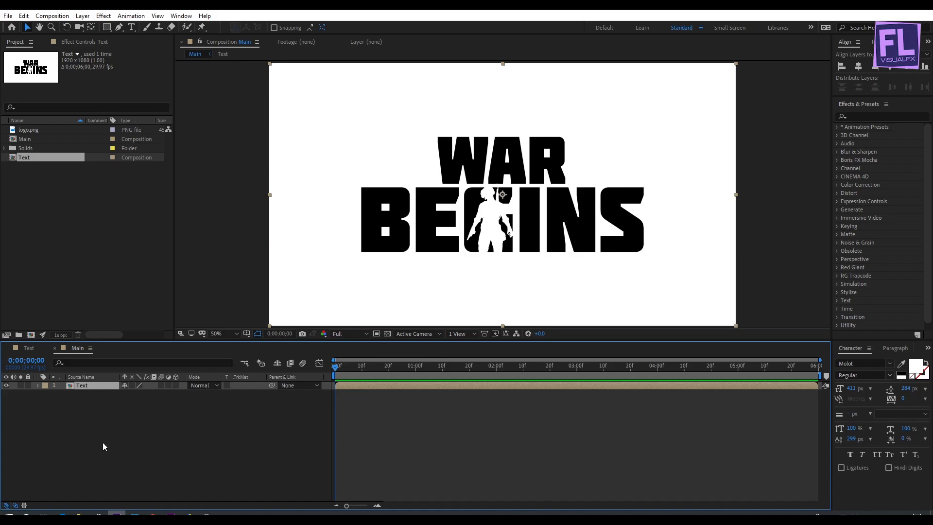
Import BG.jpg, Light.png, Particle.mp4, Smoke.mp4 and Texture.png, then add BG.jpg below Text
mouse_move(79, 518)
left_click(121, 487)
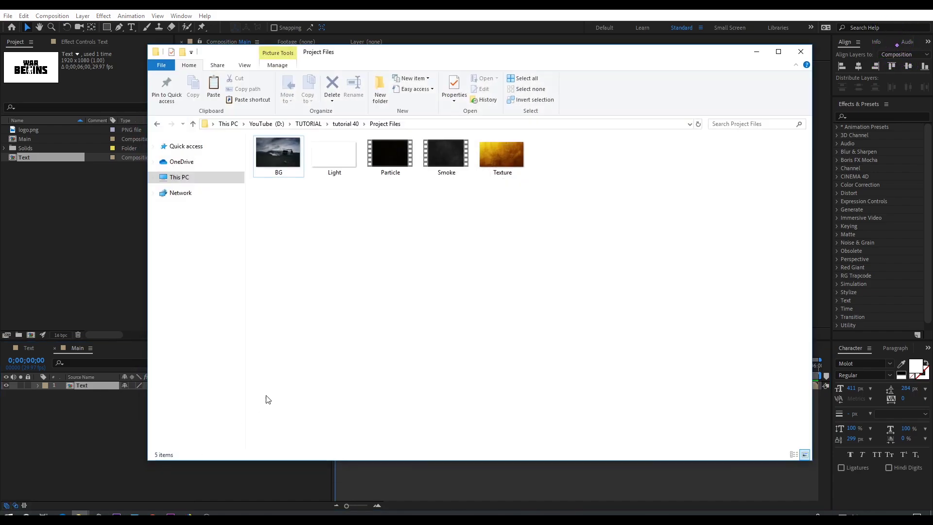
left_click_drag(594, 254, 106, 217)
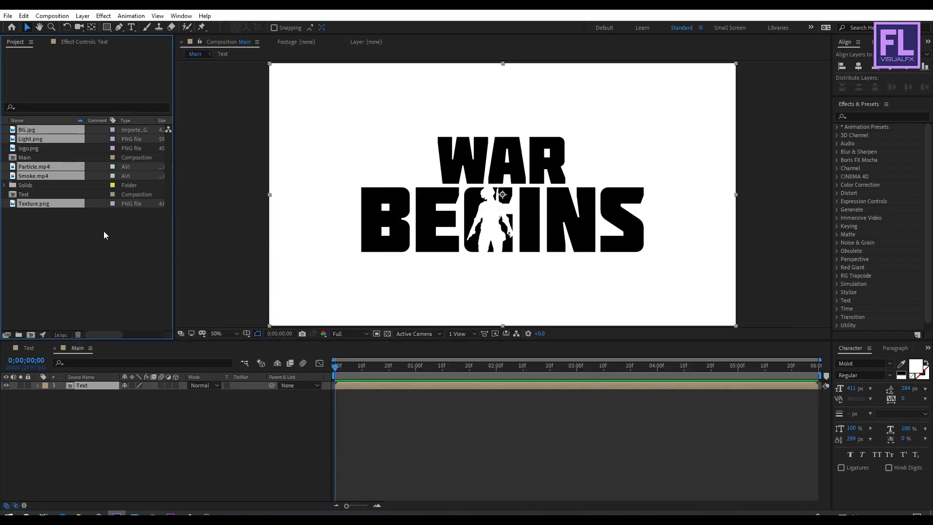
left_click(103, 231)
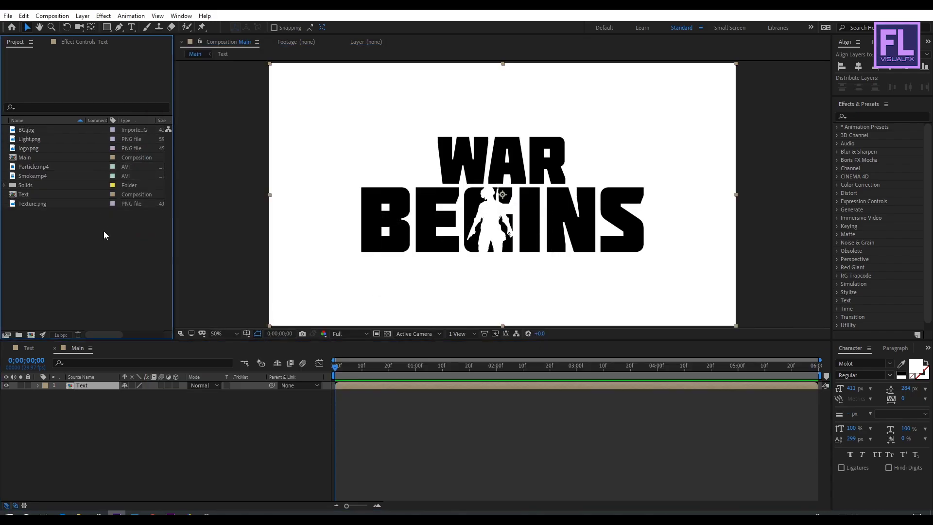
left_click_drag(30, 130, 83, 404)
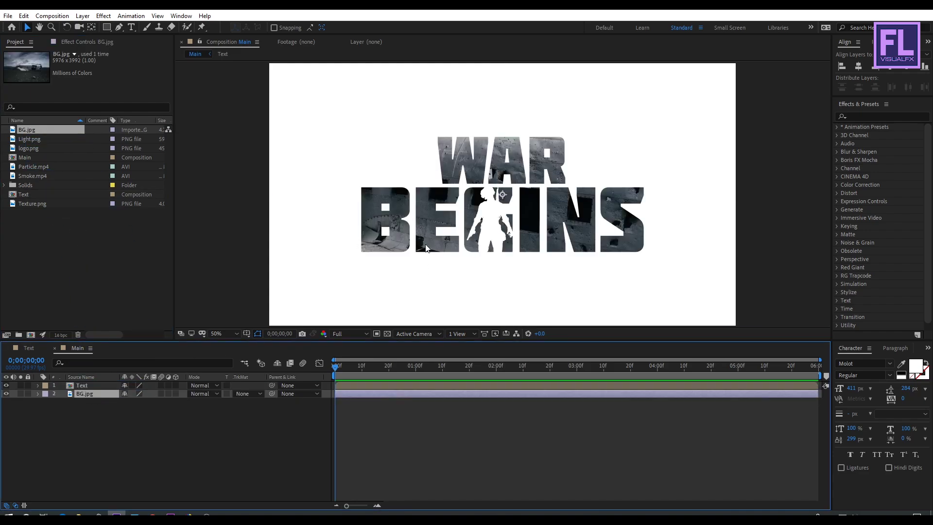
Scale BG.jpg down to about 33.2% so it fits the frame
mouse_move(137, 404)
left_mouse_down()
mouse_move(105, 403)
mouse_move(141, 401)
mouse_move(126, 392)
left_mouse_up()
key("comma")
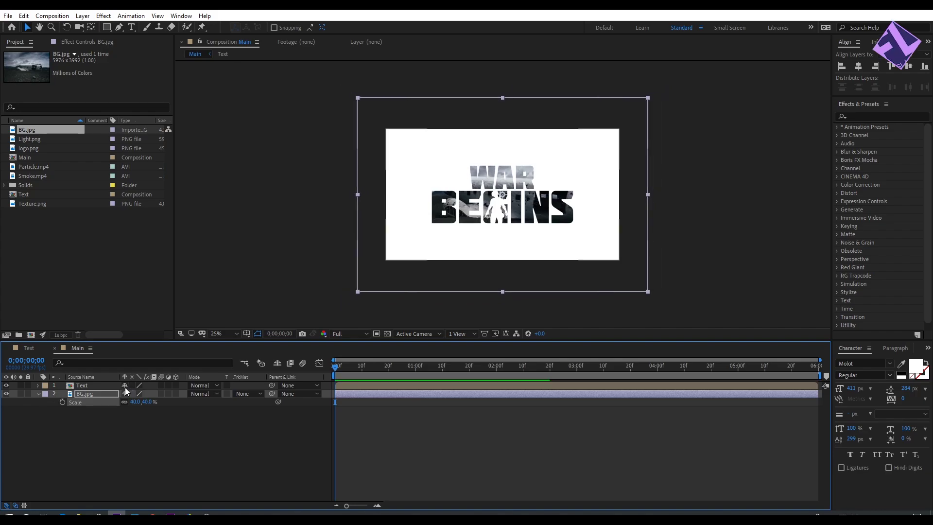
left_click_drag(648, 292, 635, 274)
key("period")
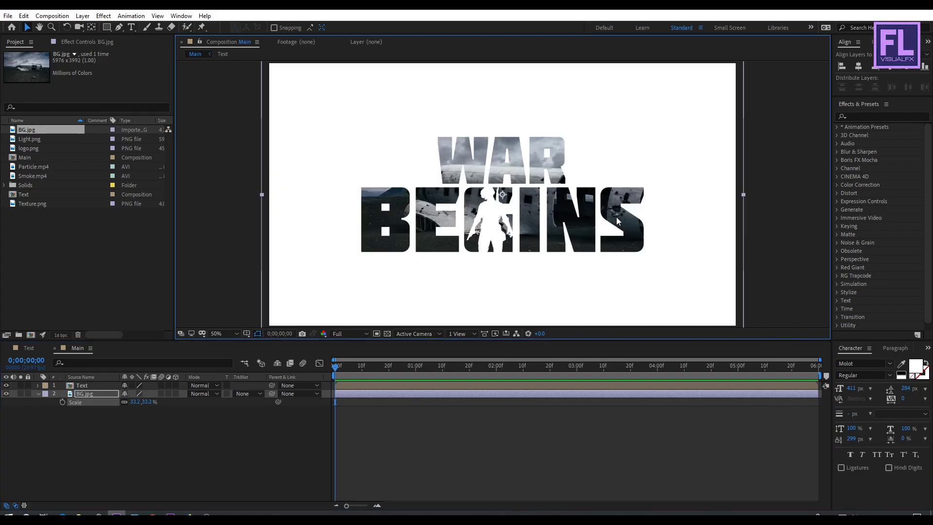
Pre-compose BG.jpg as 'BG', moving all attributes into the new composition
right_click(83, 392)
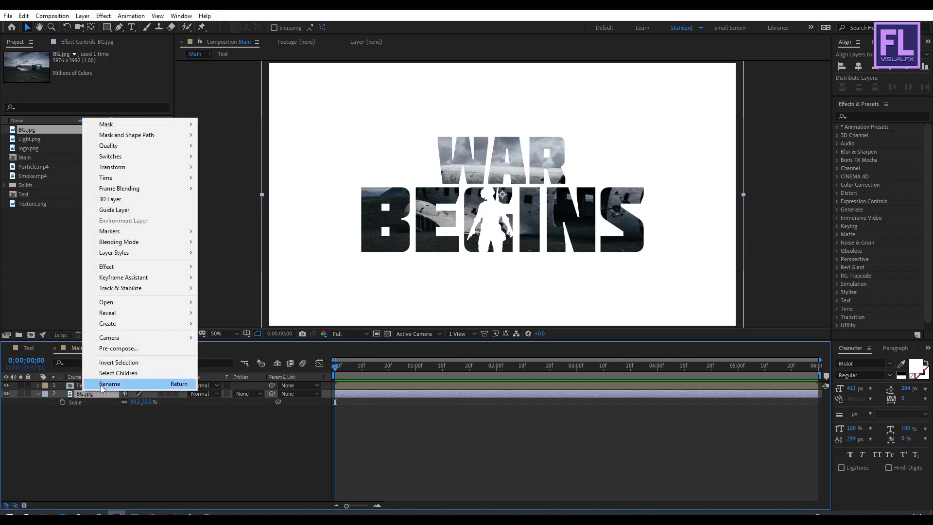
left_click(130, 346)
left_click(361, 266)
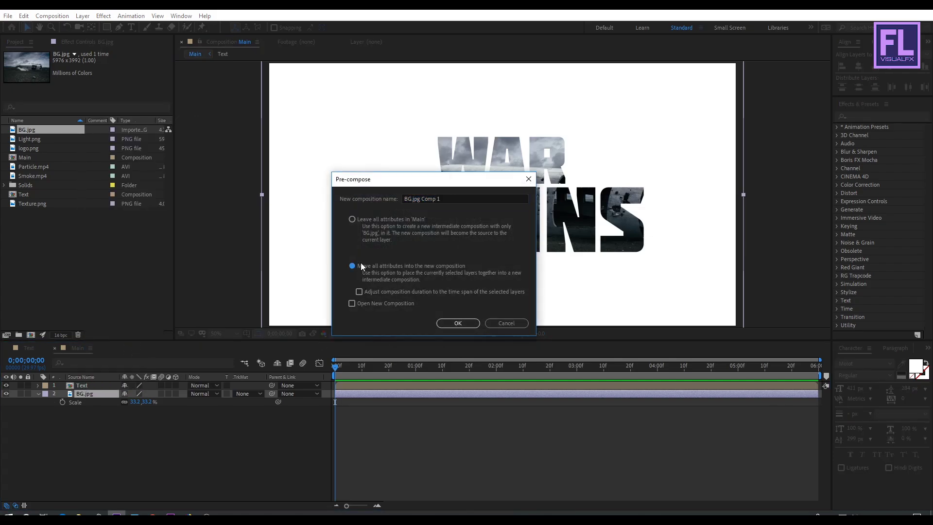
left_click(435, 197)
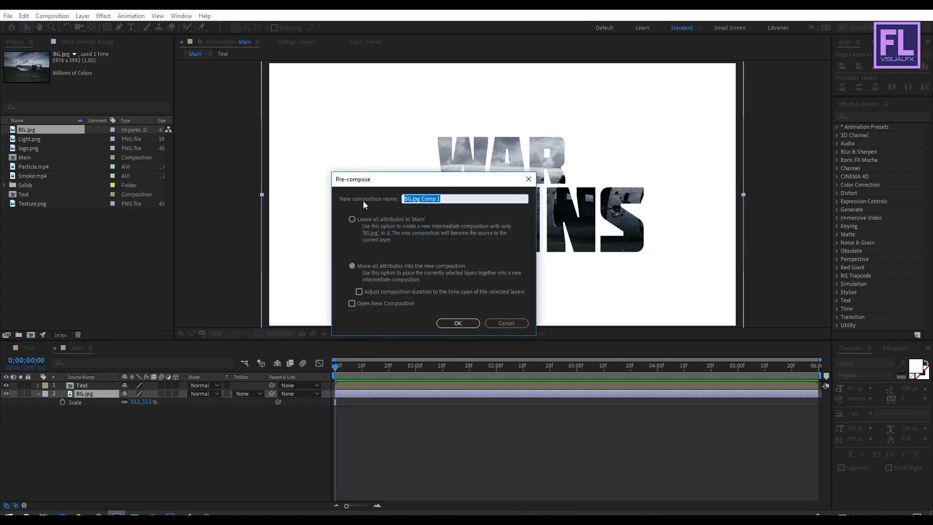
type("BG")
left_click(452, 324)
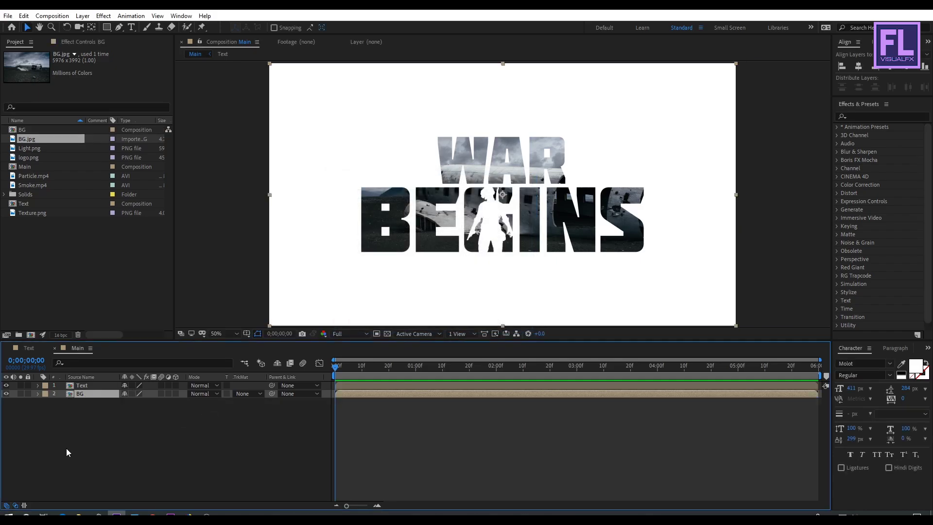
Turn on the 3D Layer switch for BG and Text
left_click(177, 392)
left_click(177, 386)
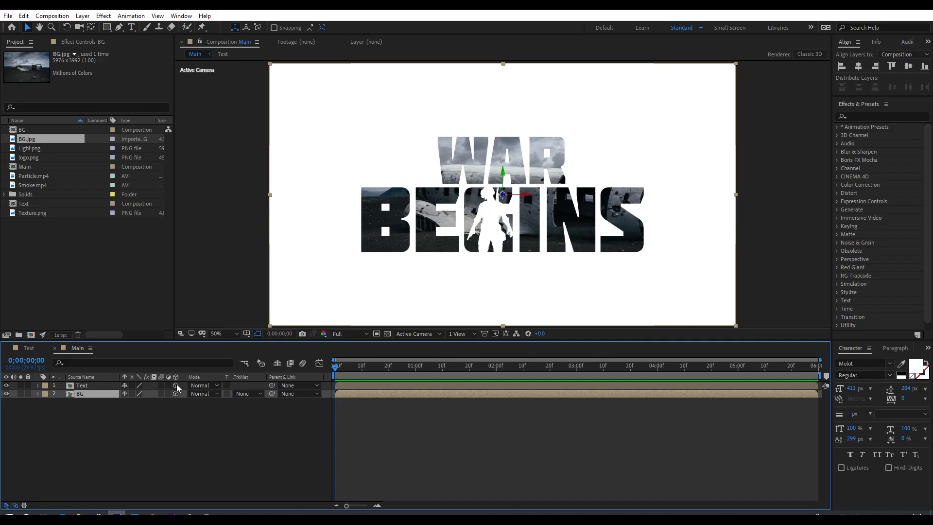
left_click(79, 421)
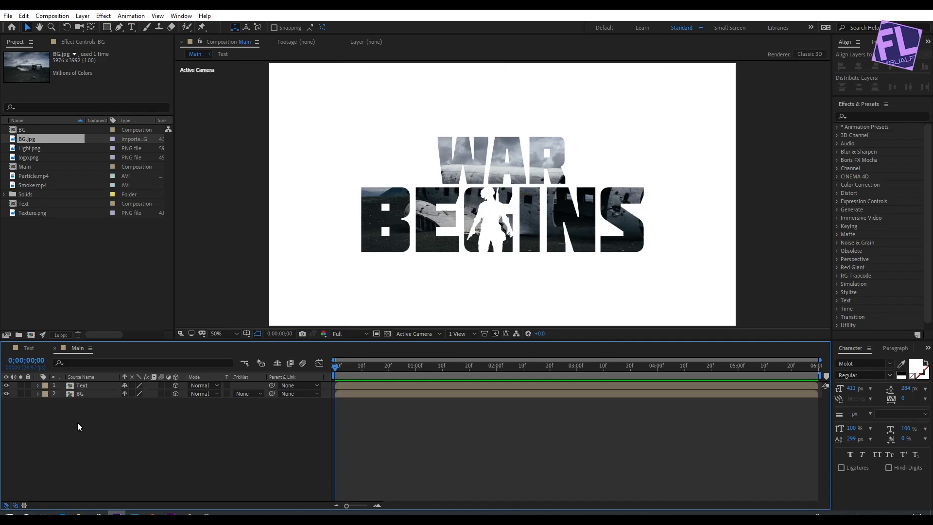
Create a 1920×1080 dark gray (5B5B5B) solid layer
right_click(77, 422)
mouse_move(114, 316)
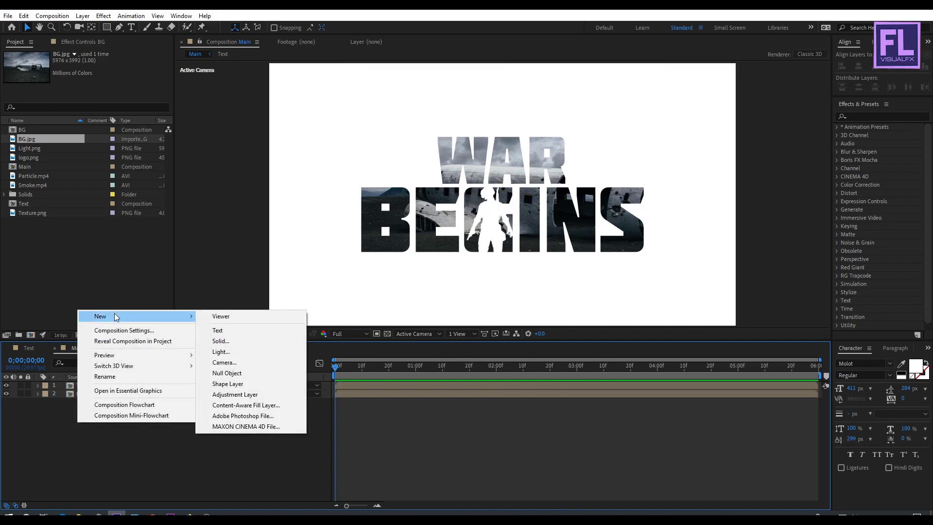
left_click(249, 341)
left_click(461, 318)
left_click_drag(363, 327, 222, 354)
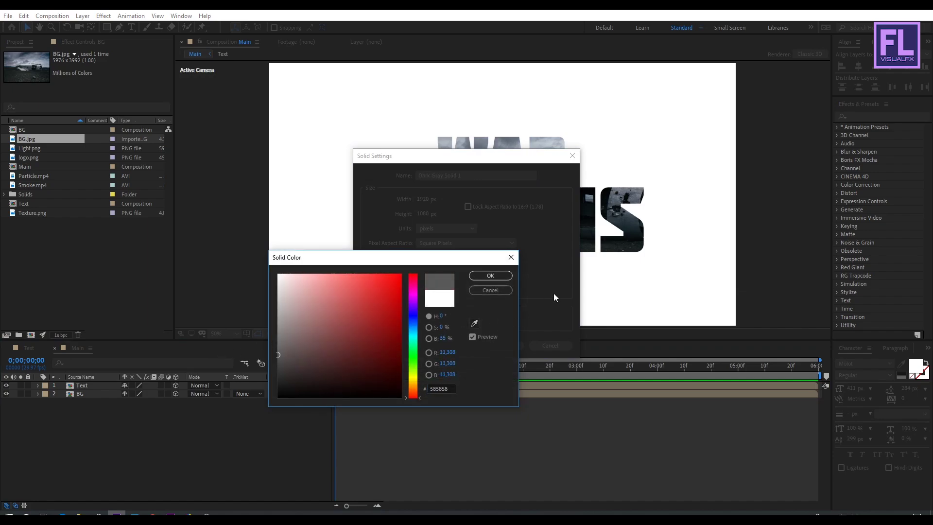
left_click(490, 276)
left_click_drag(448, 158, 422, 179)
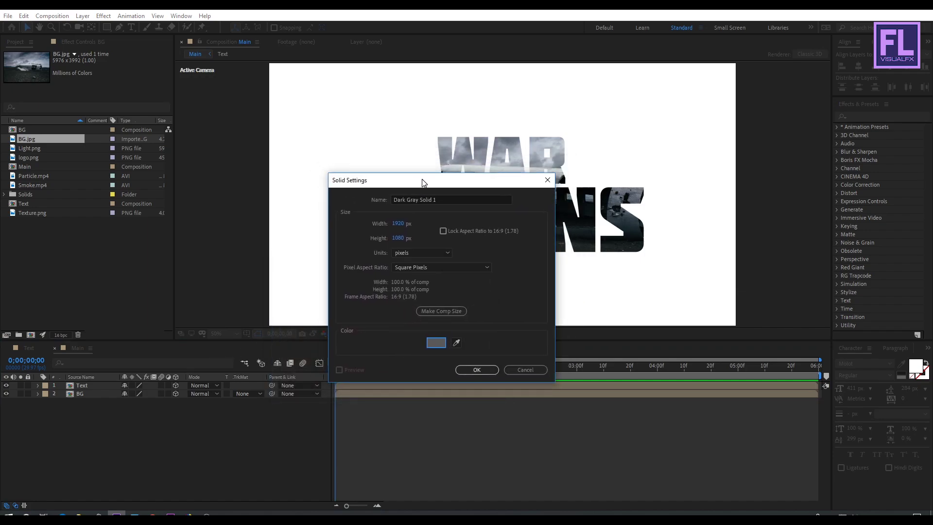
left_click(486, 373)
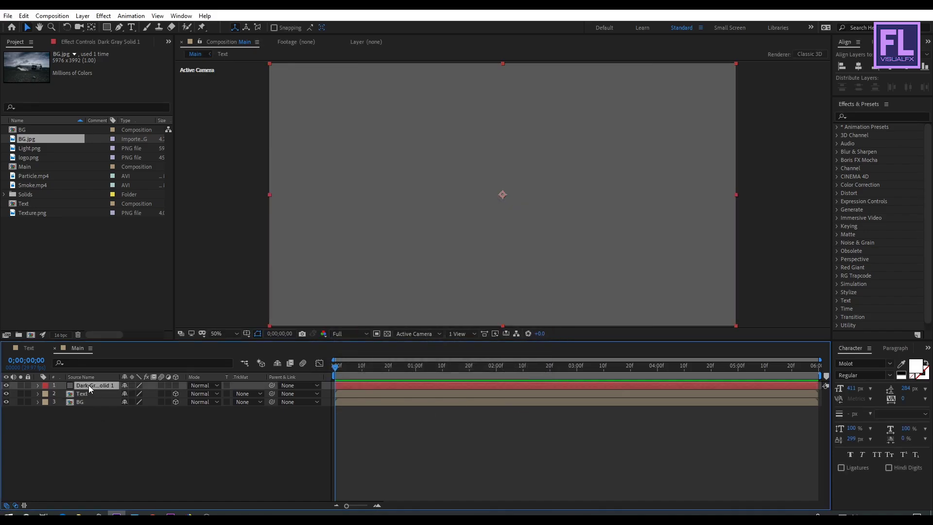
Make the gray solid 3D, rotate it flat like a floor, and scale it to 400%
left_click(175, 386)
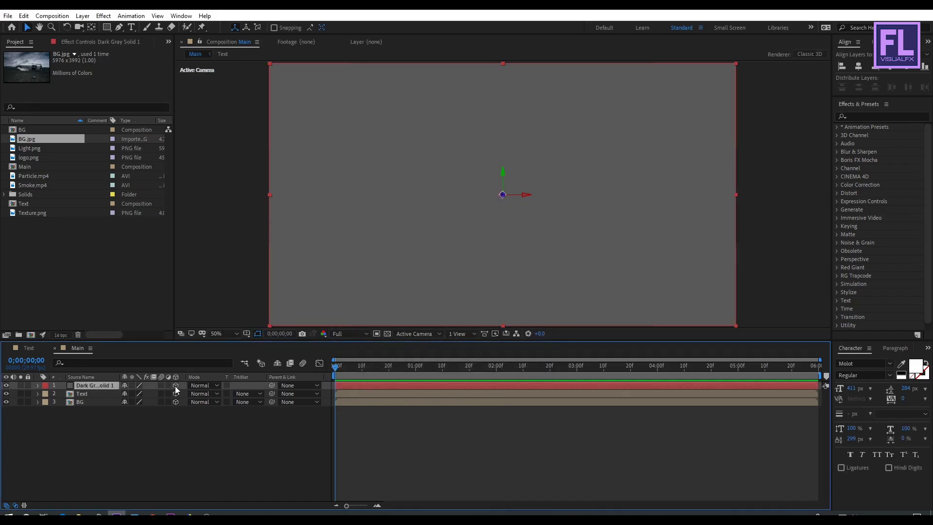
left_click(66, 27)
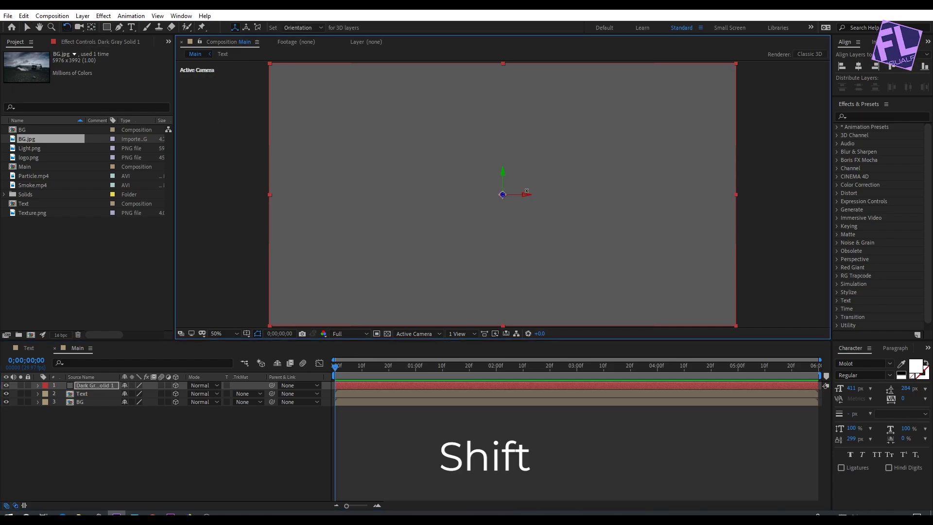
left_click_drag(502, 234, 527, 181)
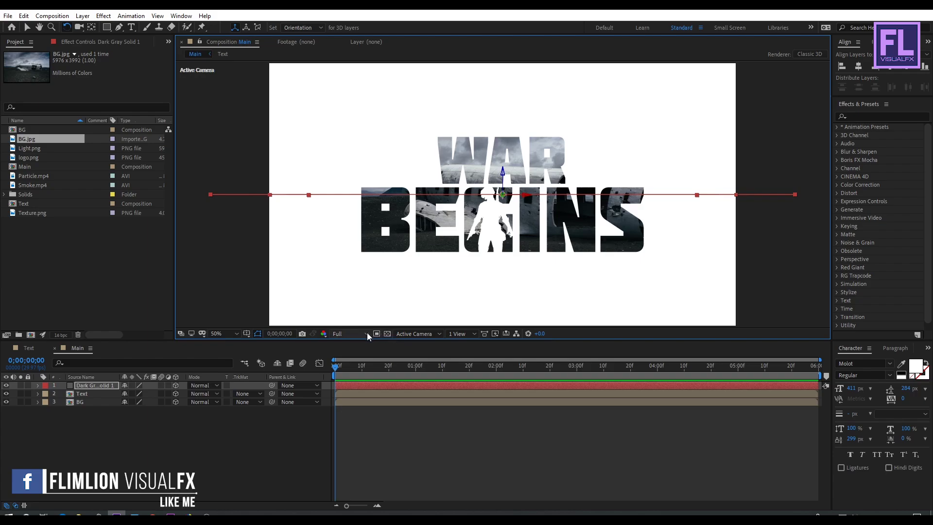
left_click(95, 389)
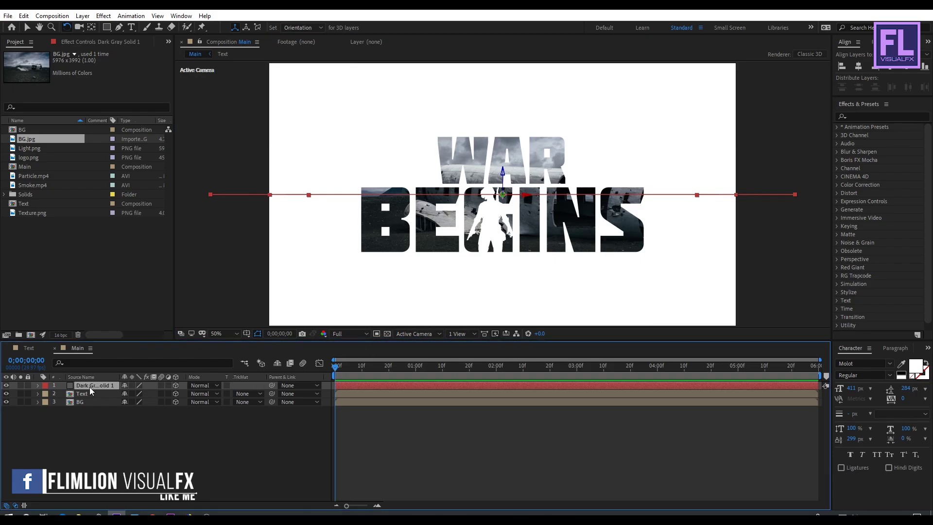
key("s")
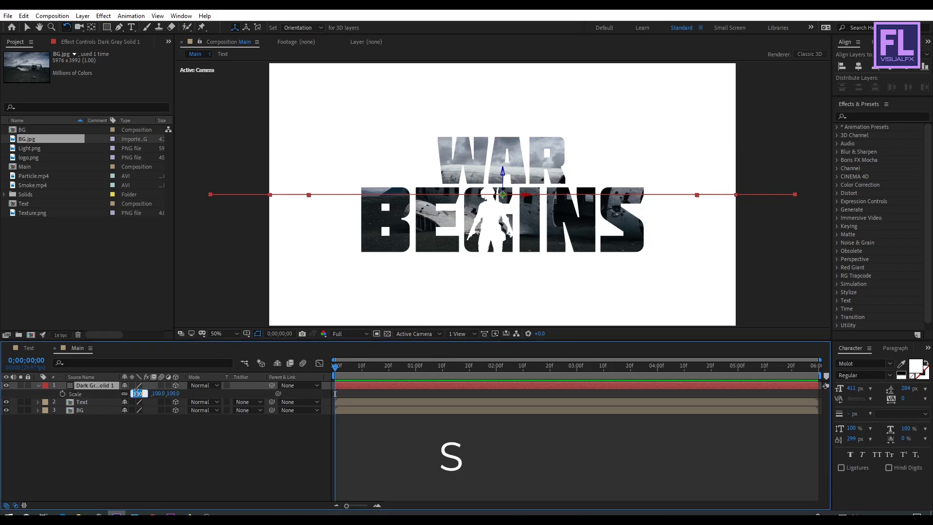
type("4")
key("Return")
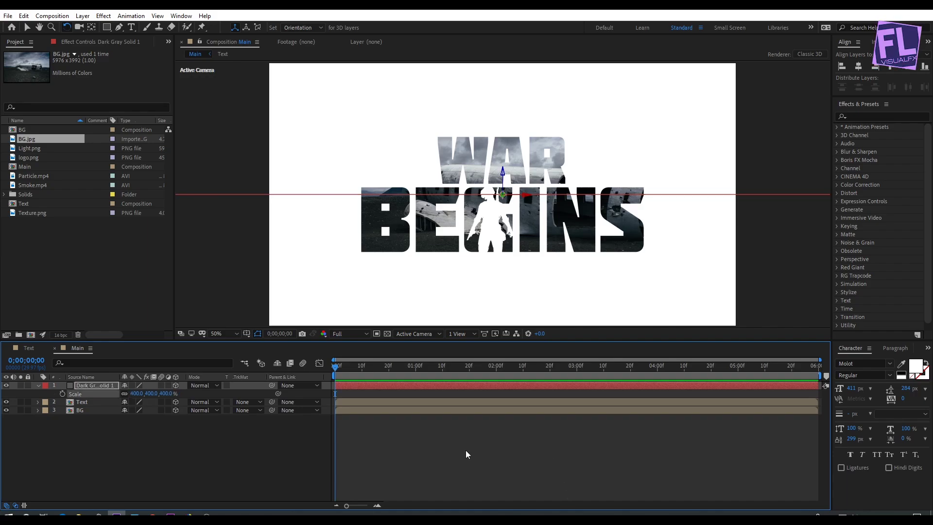
Push the floor back in depth via its Z position, checking from the Top view
left_click(411, 334)
left_click(413, 377)
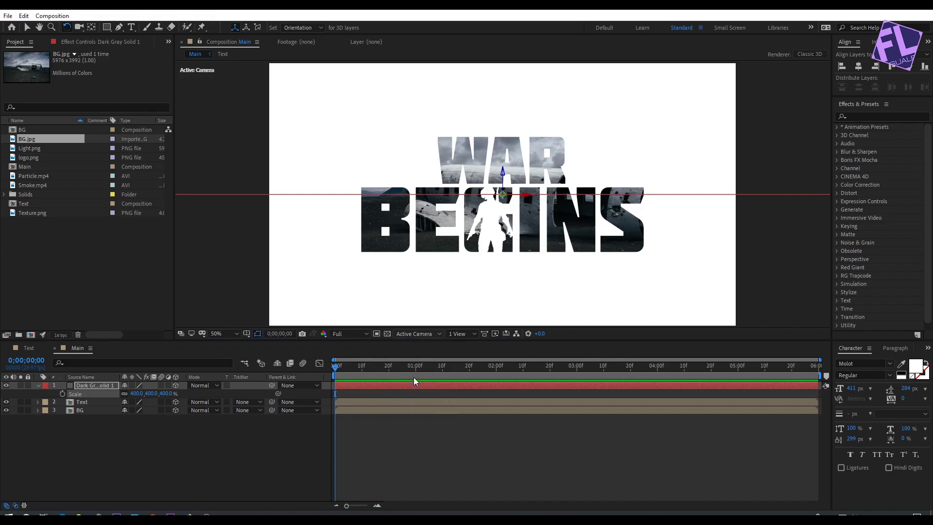
left_click(93, 385)
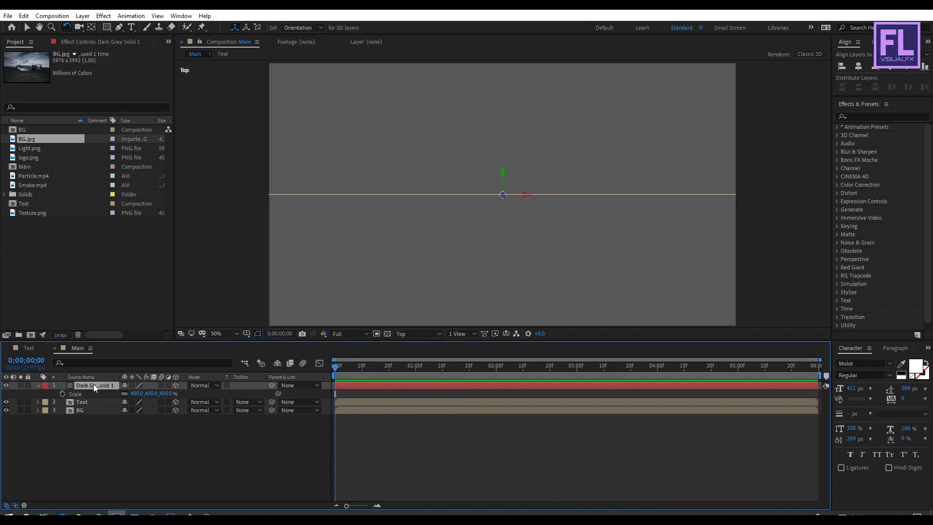
key("p")
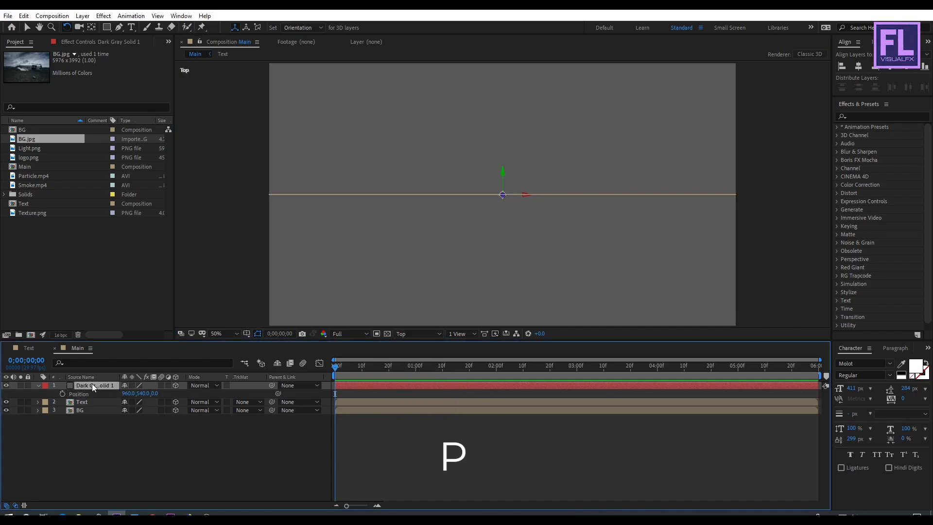
left_click_drag(154, 393, 128, 397)
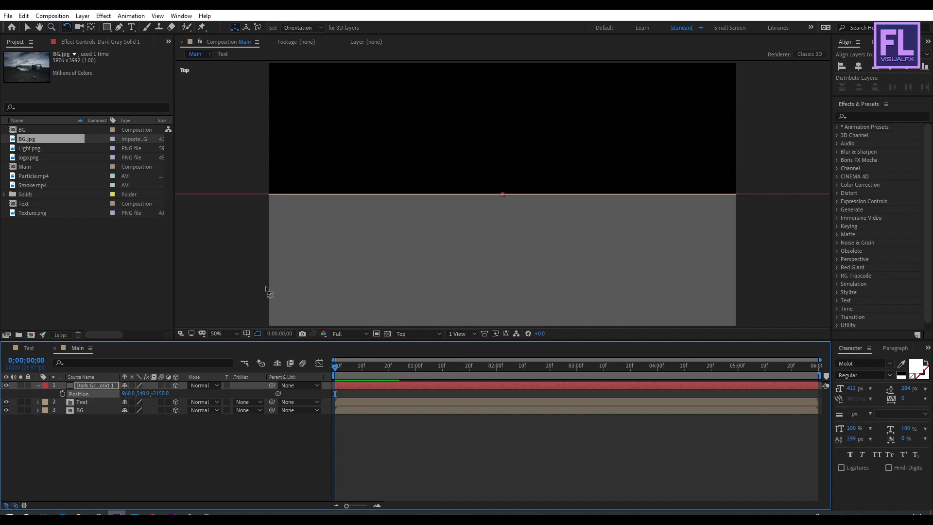
key("slash")
key("h")
key("comma")
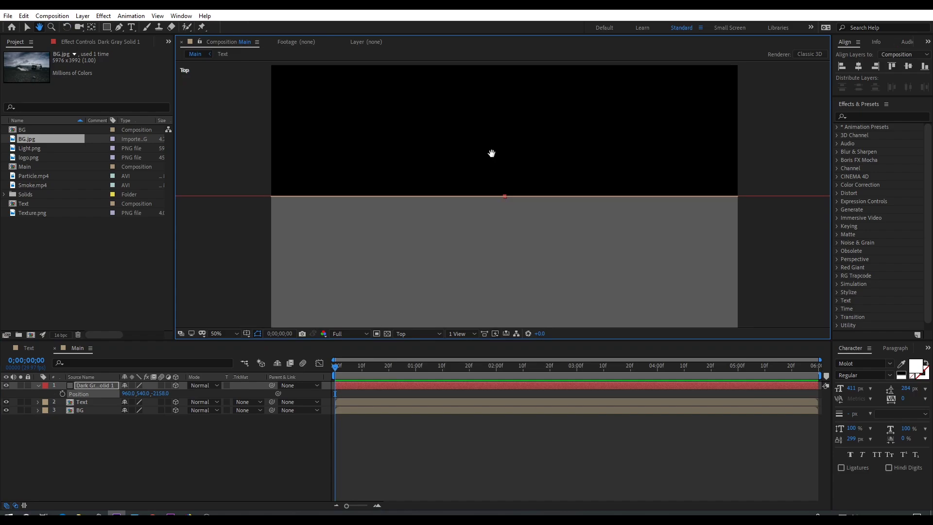
key("w")
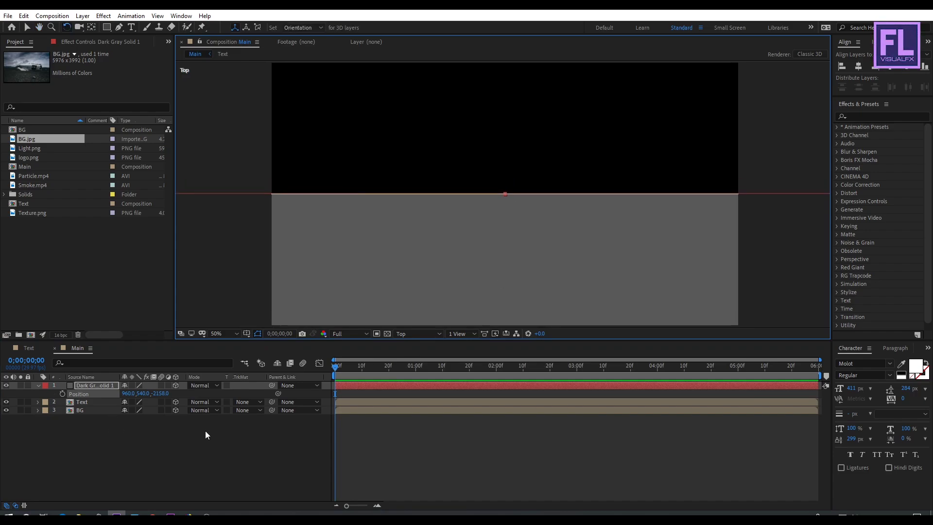
left_click(421, 334)
left_click(415, 358)
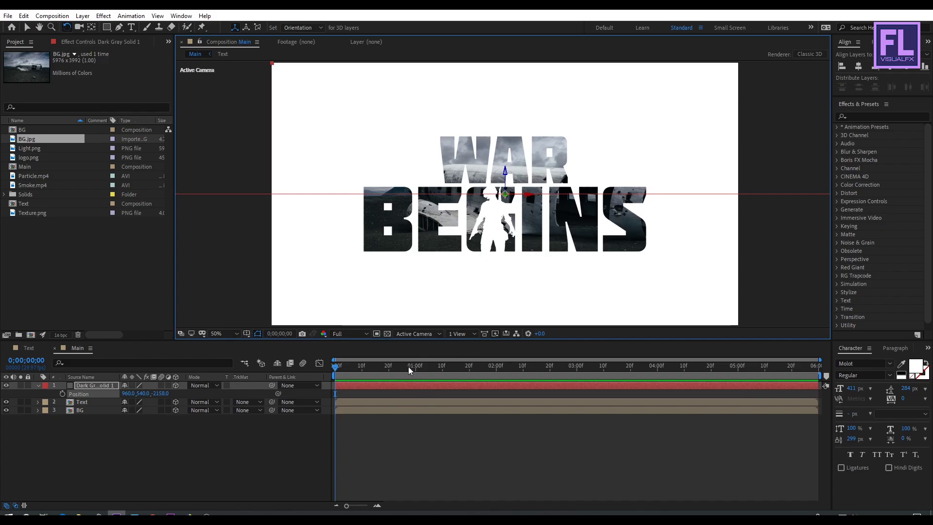
Lower the floor's Y position into the bottom half and stack the solid below Text
left_click(140, 394)
left_click_drag(139, 393, 241, 388)
mouse_move(257, 387)
left_mouse_down()
mouse_move(283, 385)
mouse_move(271, 385)
left_mouse_up()
left_click(147, 465)
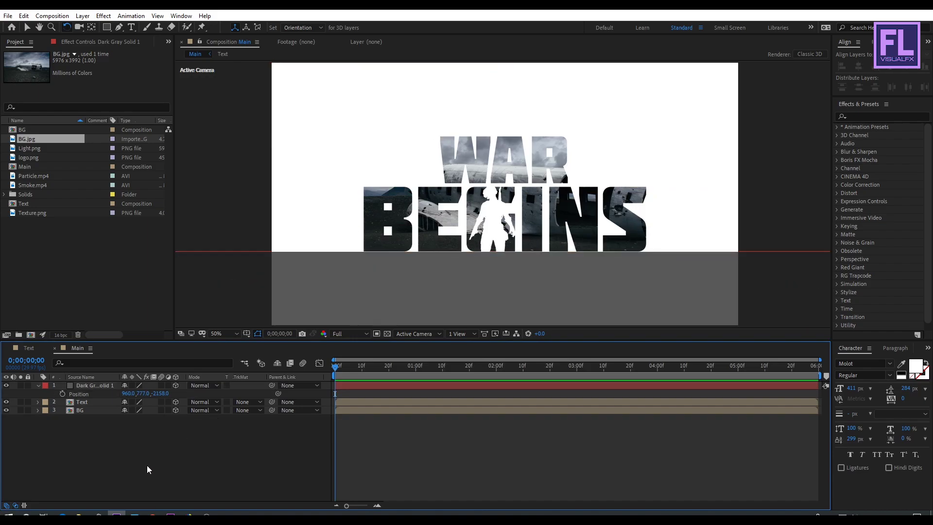
left_click(39, 386)
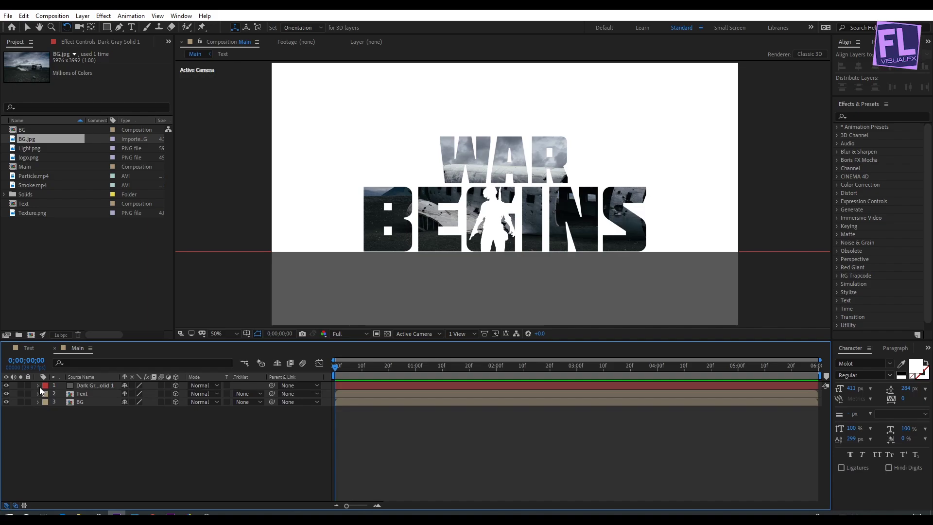
left_click_drag(95, 386, 93, 397)
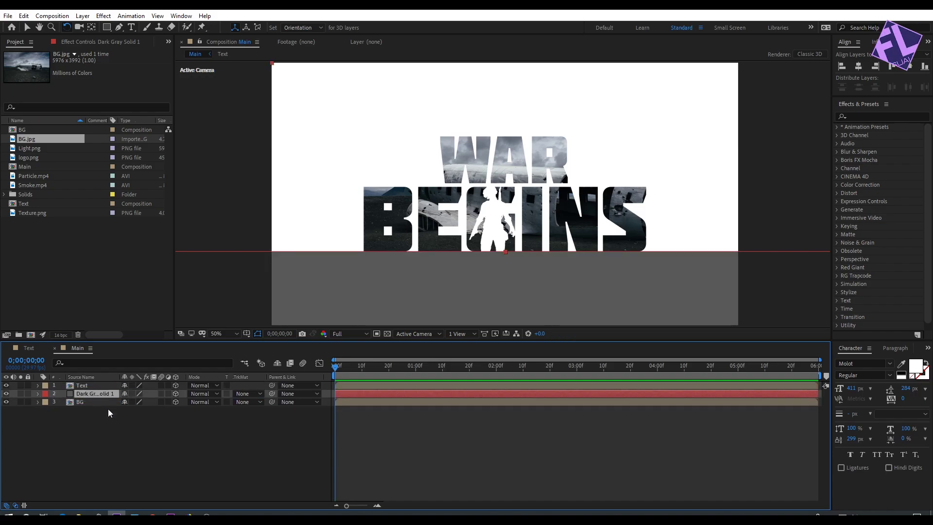
left_click(108, 409)
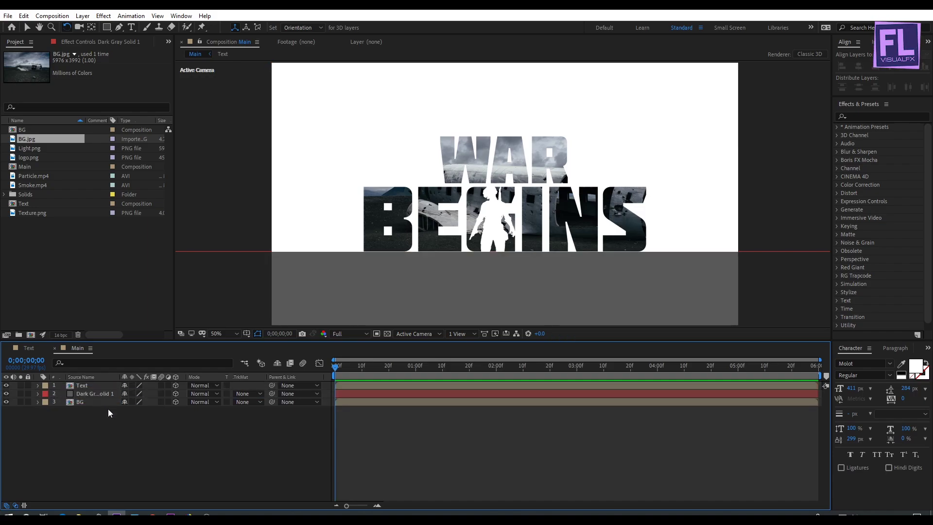
Add Camera 1 to the Main composition with default settings
right_click(80, 424)
mouse_move(127, 313)
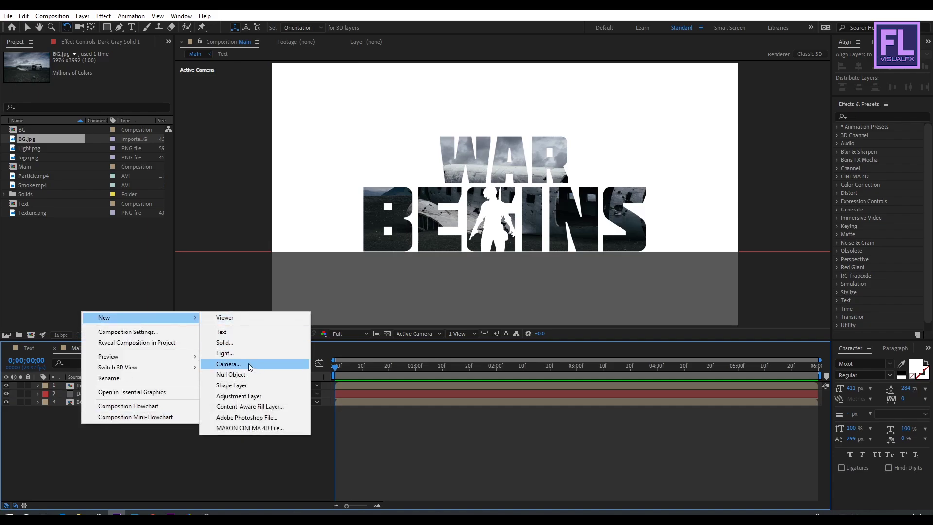
left_click(228, 364)
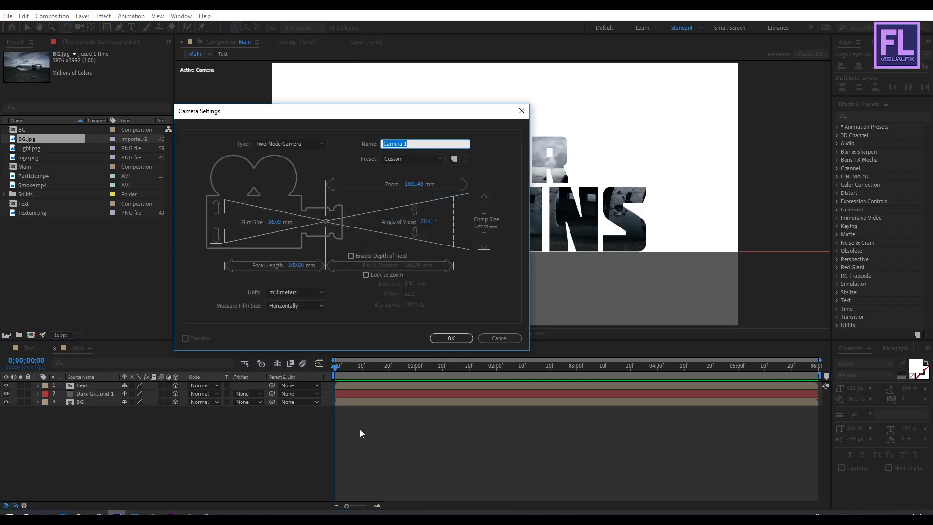
left_click(449, 339)
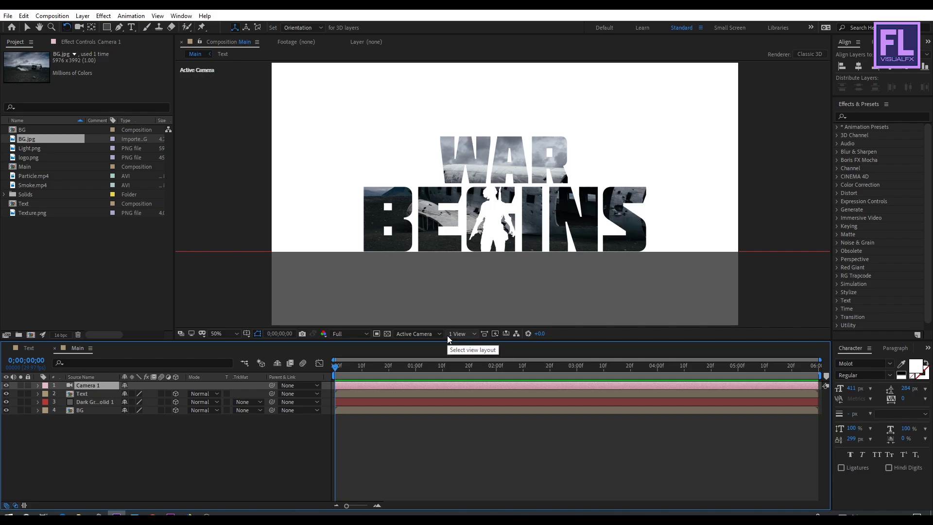
Add a Point light with Casts Shadows enabled
right_click(80, 438)
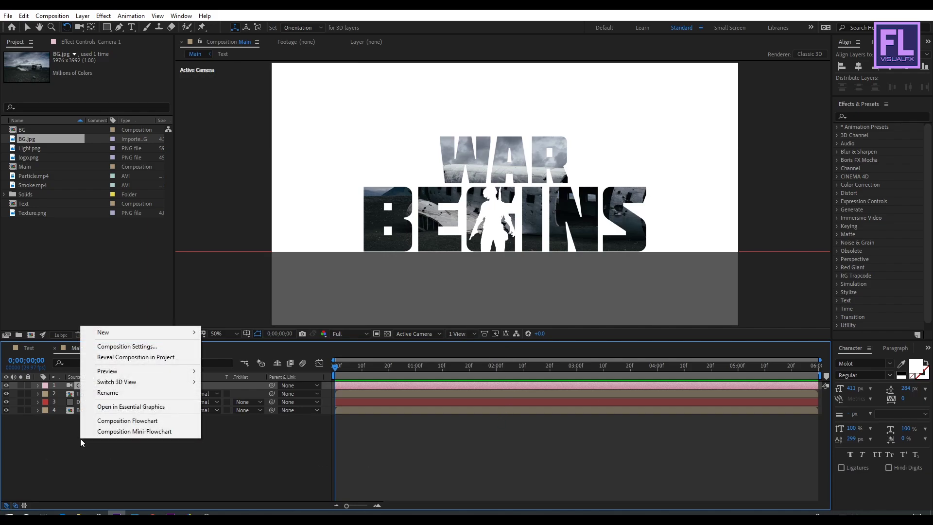
mouse_move(130, 333)
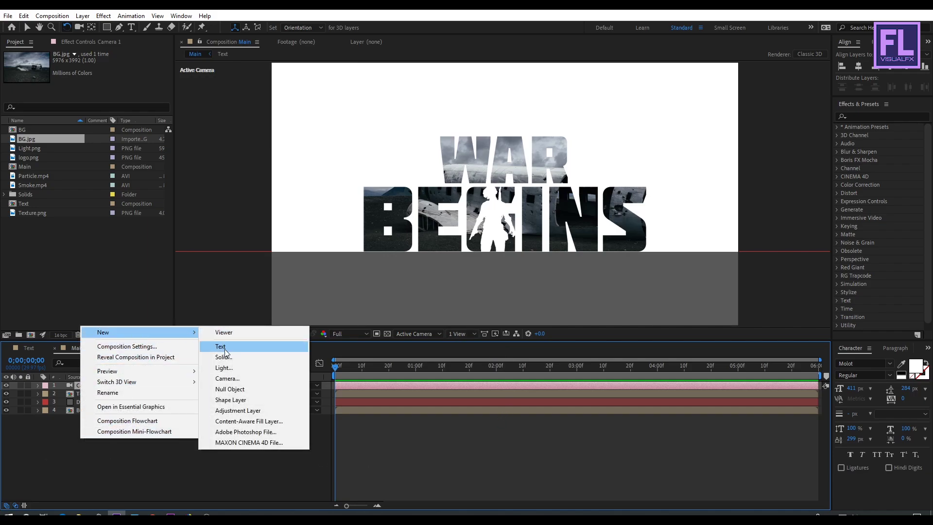
left_click(248, 370)
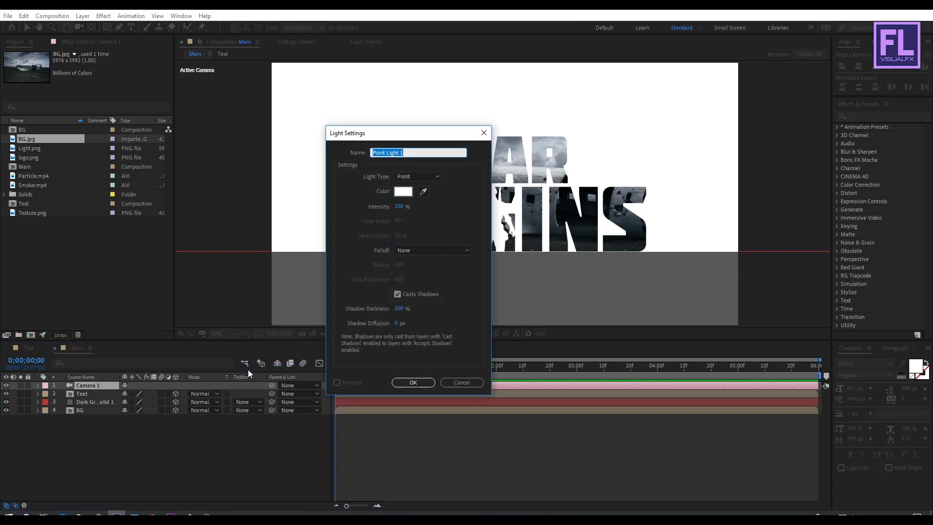
left_click(428, 176)
left_click(427, 208)
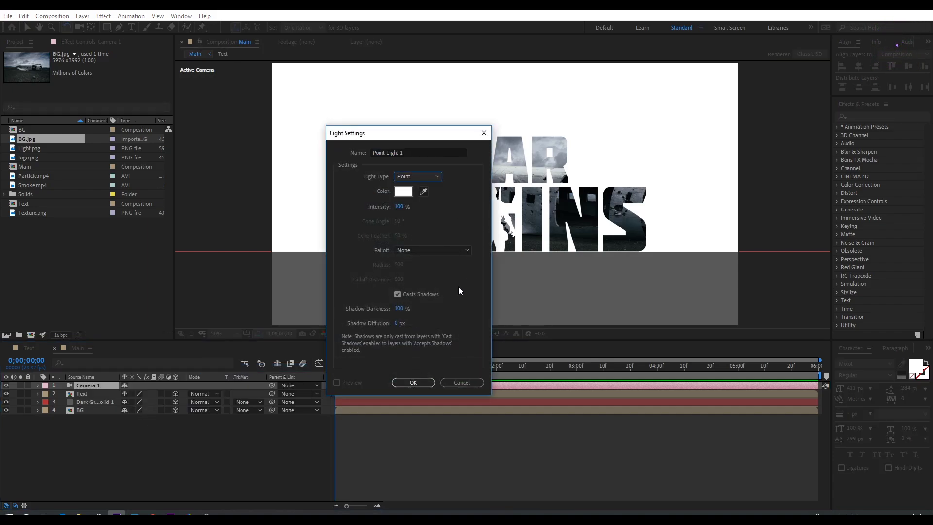
left_click(400, 297)
left_click(398, 295)
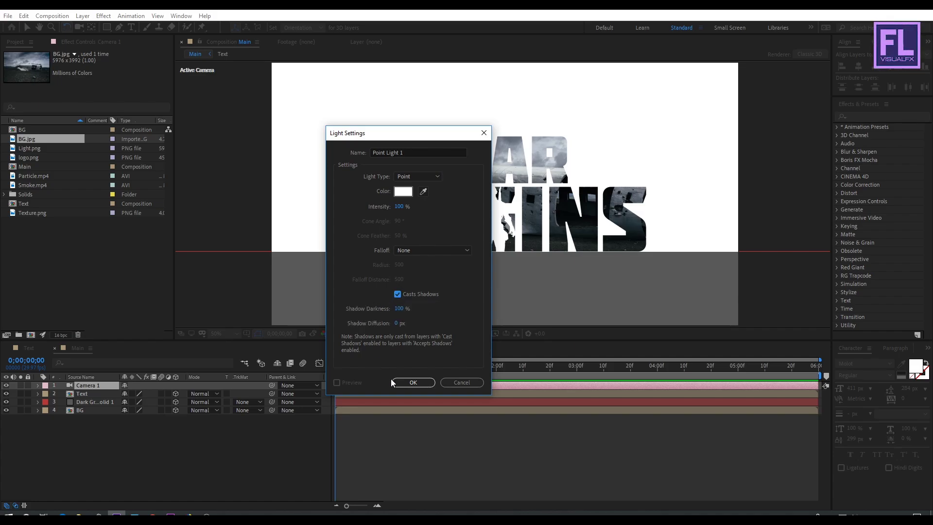
left_click(413, 383)
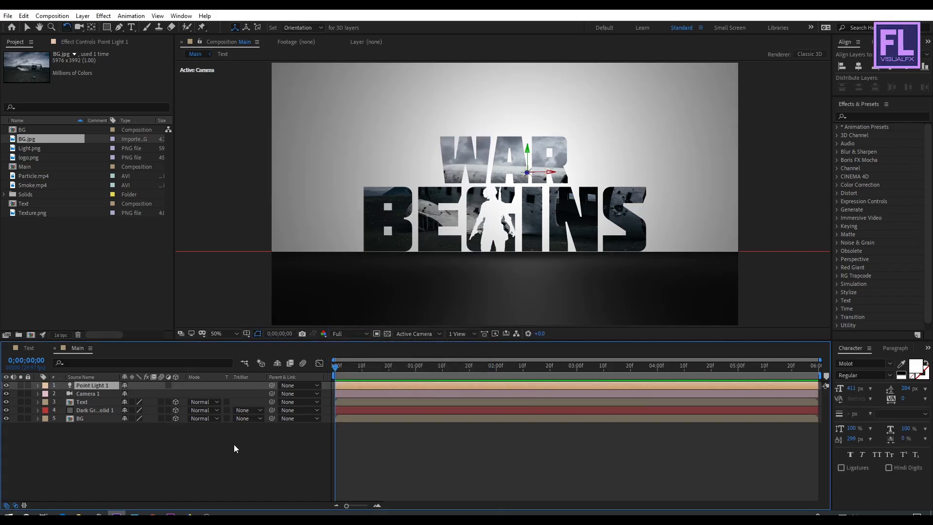
Turn Accepts Lights off on the BG layer
left_click(83, 418)
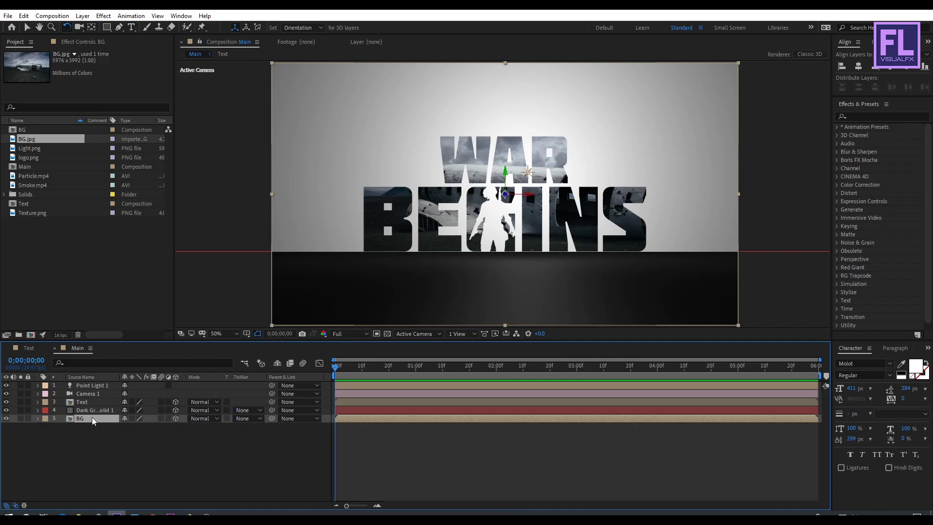
key("a")
key("a")
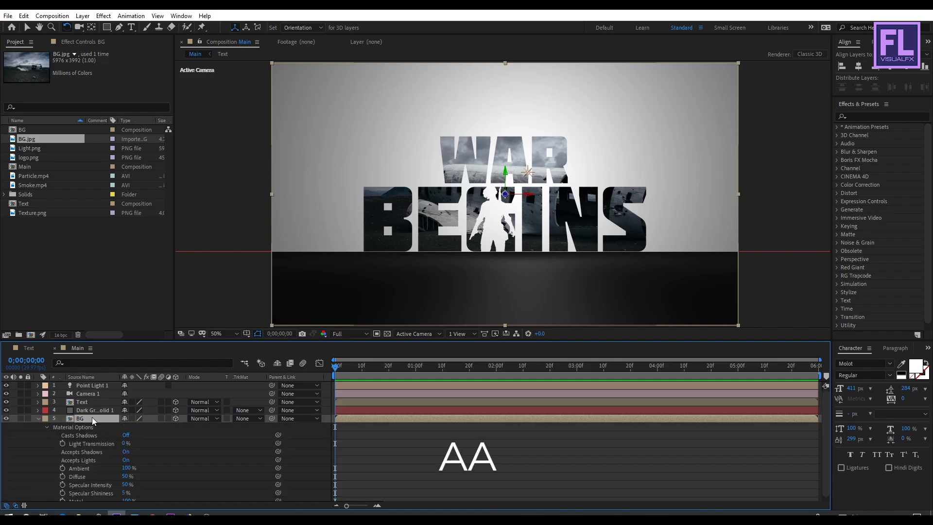
left_click(127, 460)
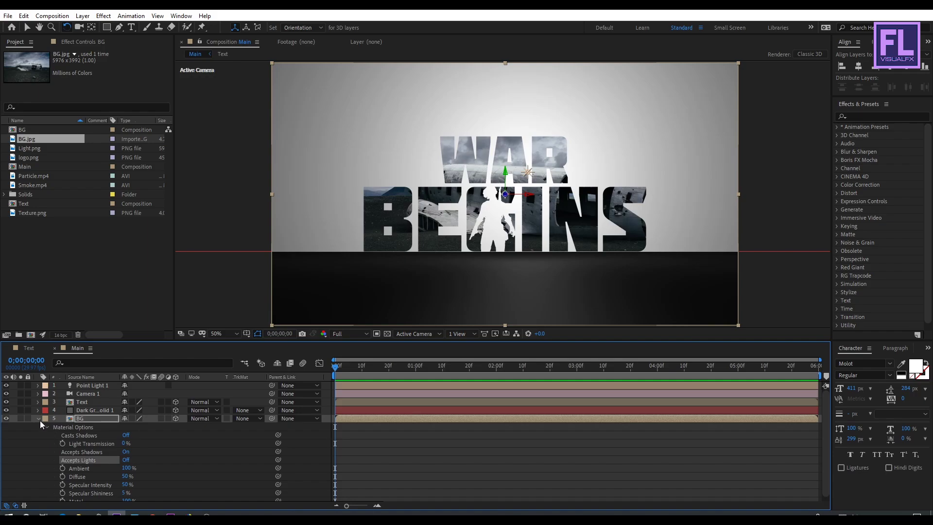
left_click(39, 419)
Turn Casts Shadows on for the Text layer
left_click(80, 403)
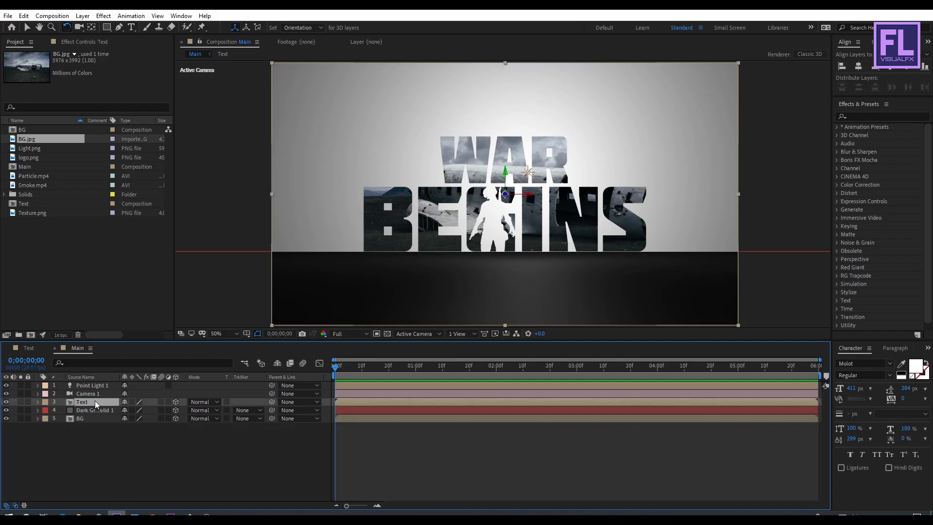
key("a")
key("a")
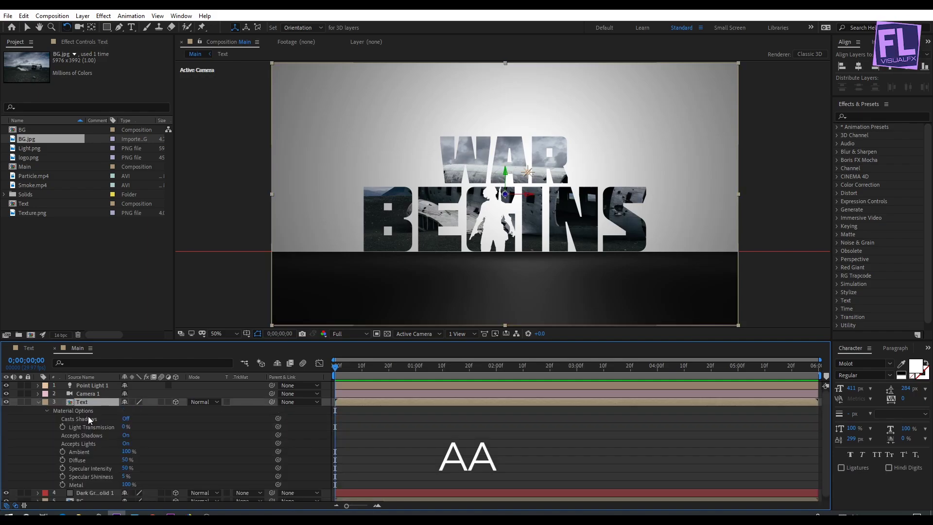
left_click(126, 418)
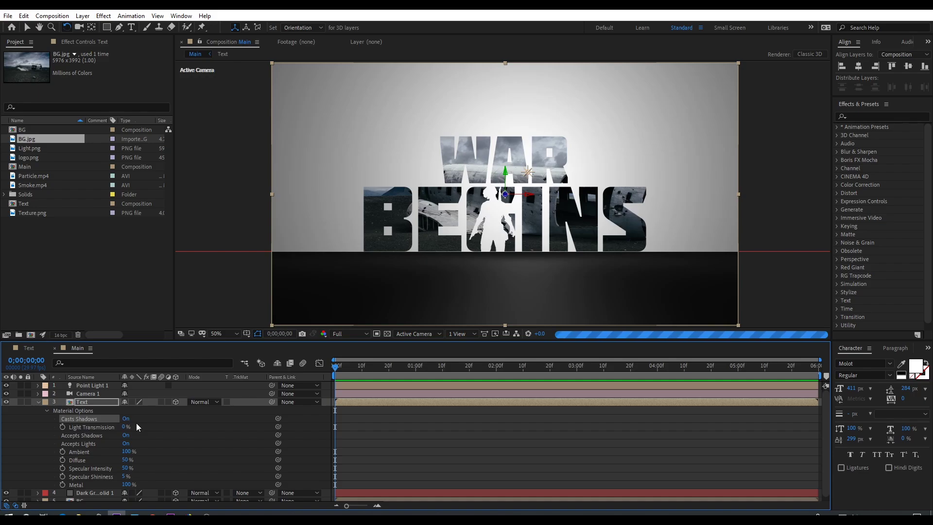
left_click(38, 402)
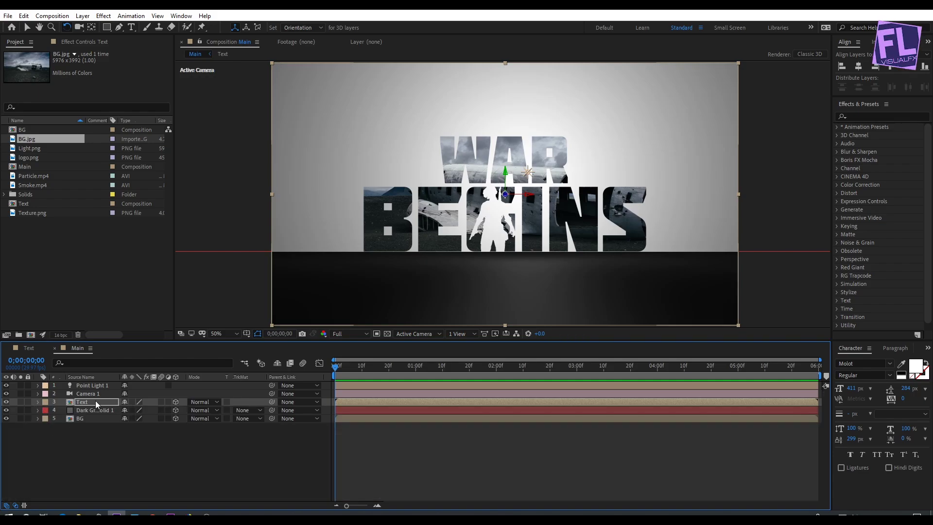
Move Point Light 1 behind the text and slightly left, to 956, 360, −1734.5
left_click(92, 385)
key("p")
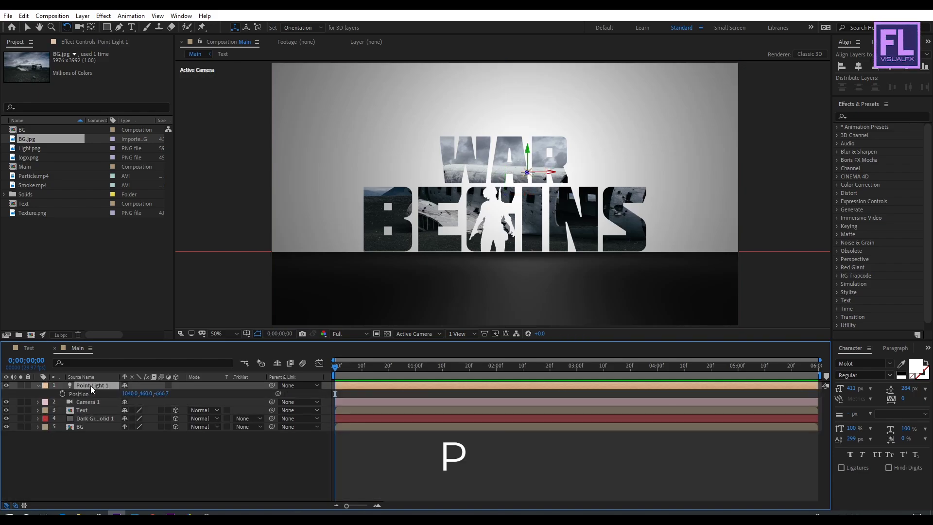
left_click_drag(163, 393, 322, 382)
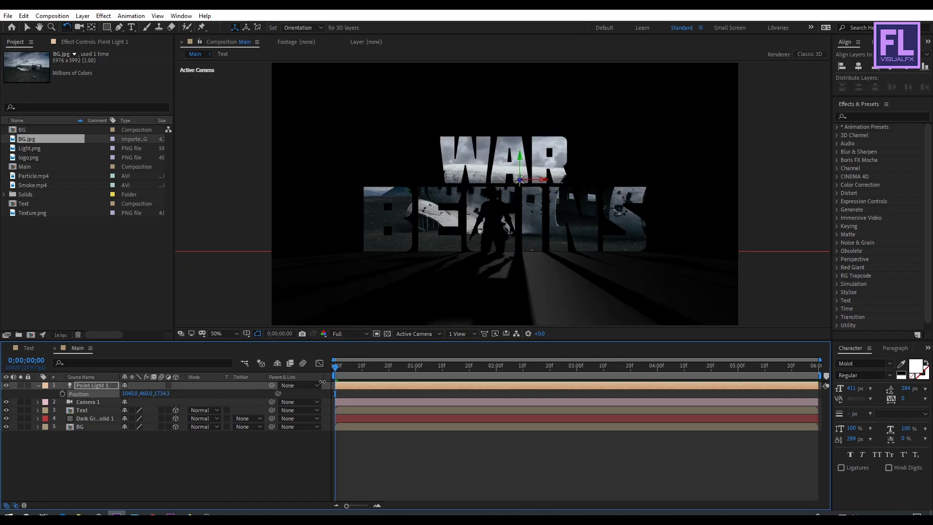
left_click(85, 387)
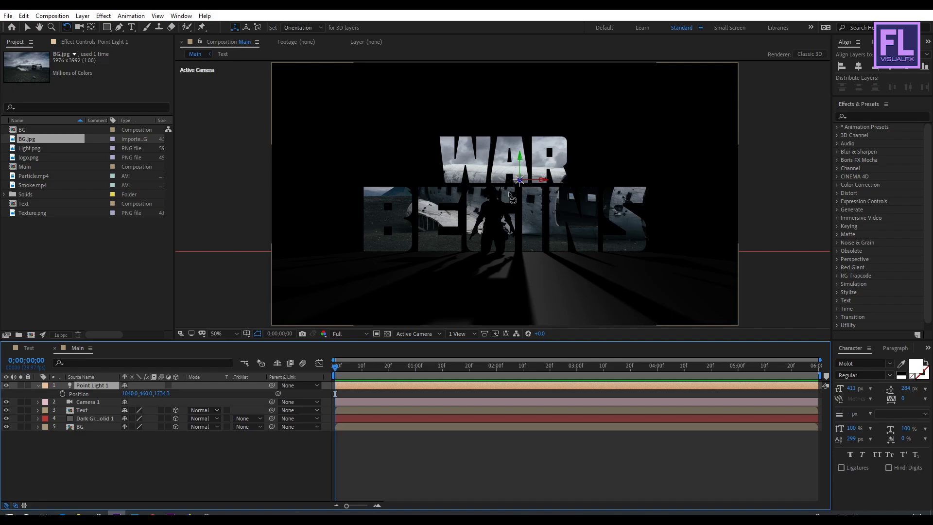
key("v")
left_click_drag(543, 181, 506, 138)
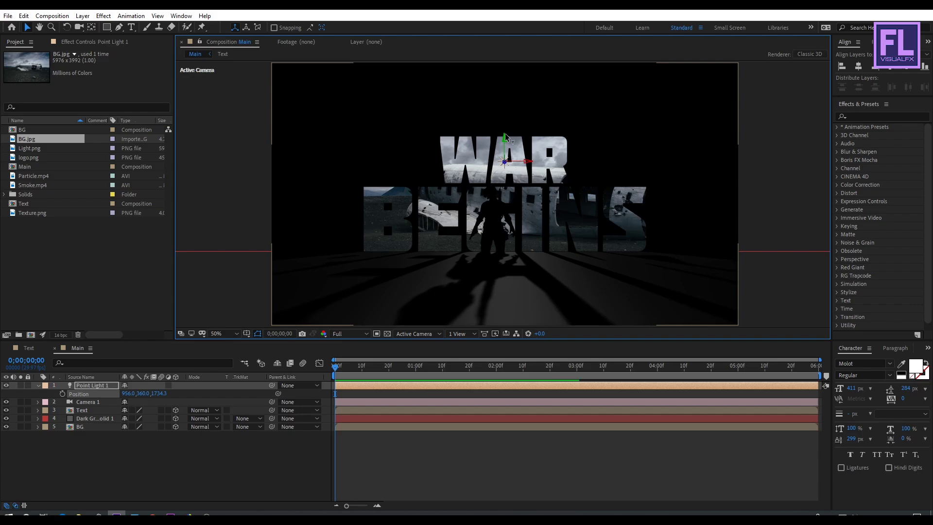
left_click(164, 458)
left_click(38, 386)
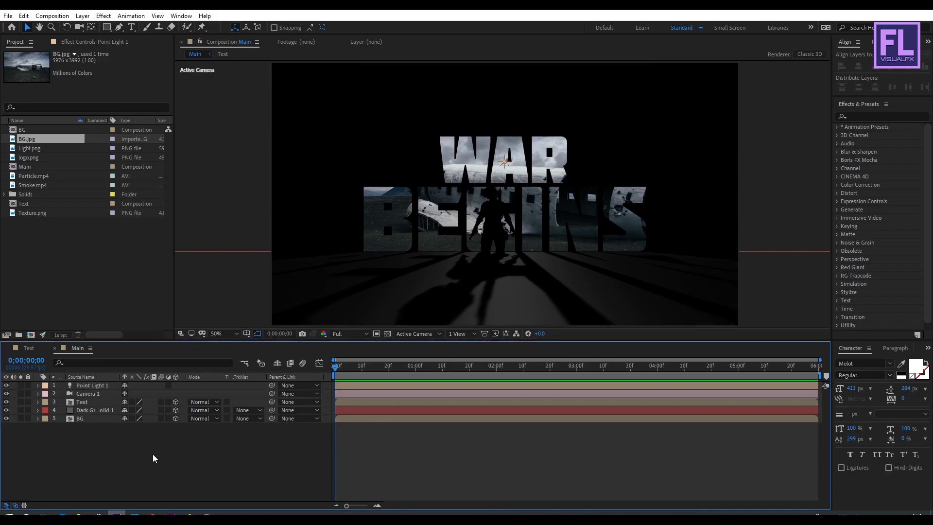
left_click(85, 421)
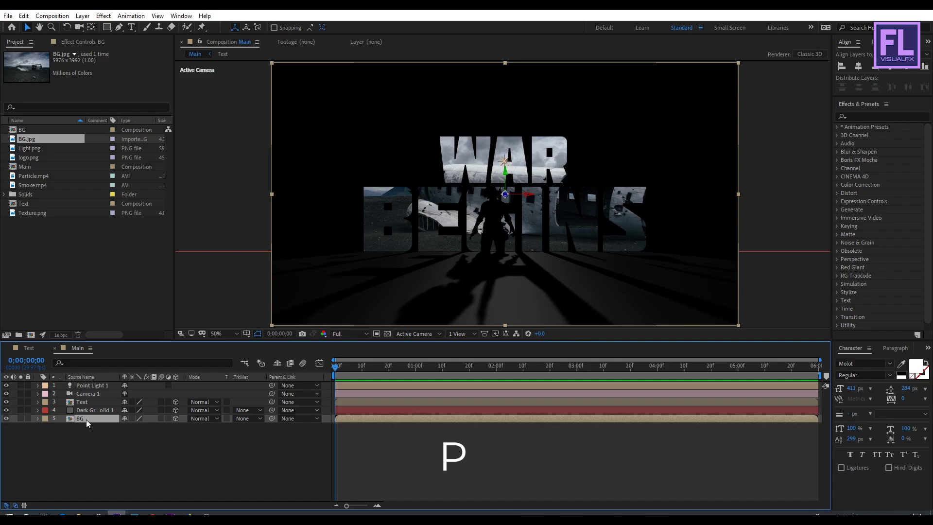
Set BG's Z position to 10000 and scale it up to about 293%
mouse_move(152, 430)
left_mouse_down()
mouse_move(141, 431)
mouse_move(166, 431)
left_mouse_up()
left_click(159, 427)
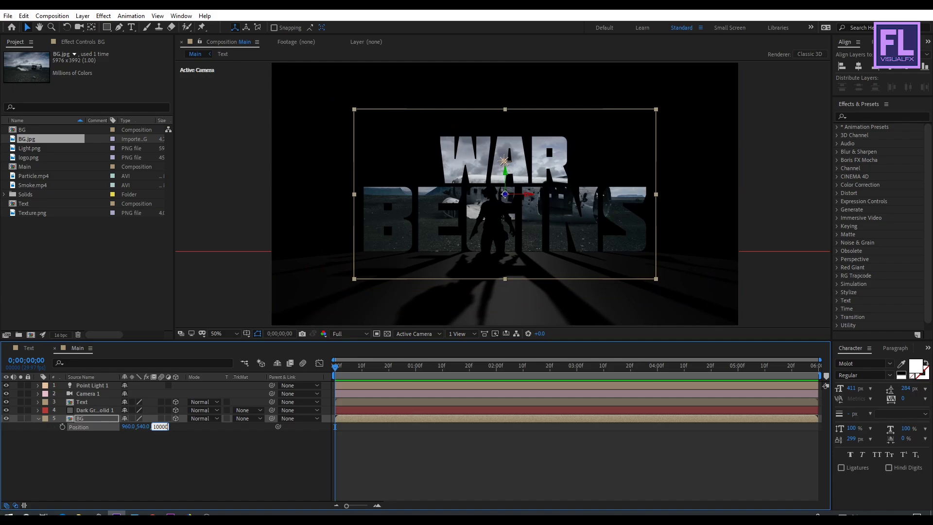
key("Return")
left_click(150, 471)
left_click(89, 419)
key("s")
left_click_drag(138, 429, 231, 426)
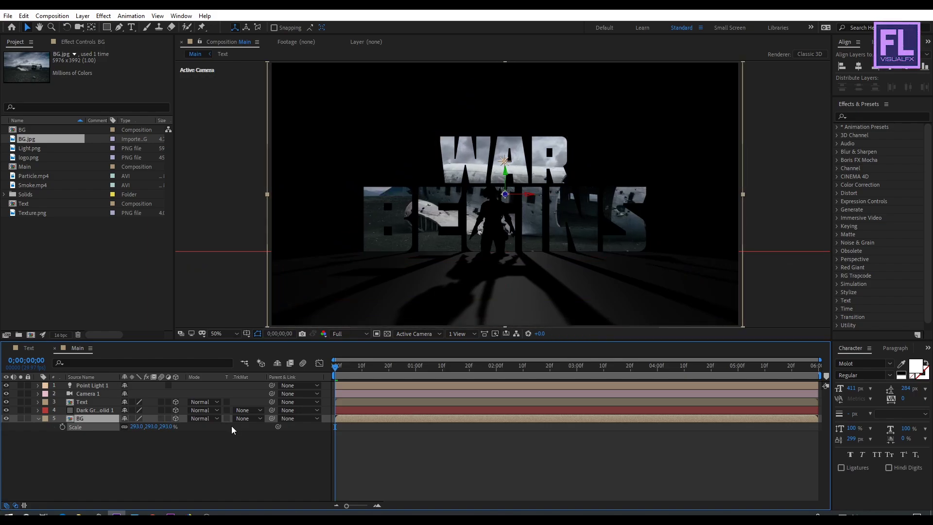
left_click(91, 448)
left_click(37, 418)
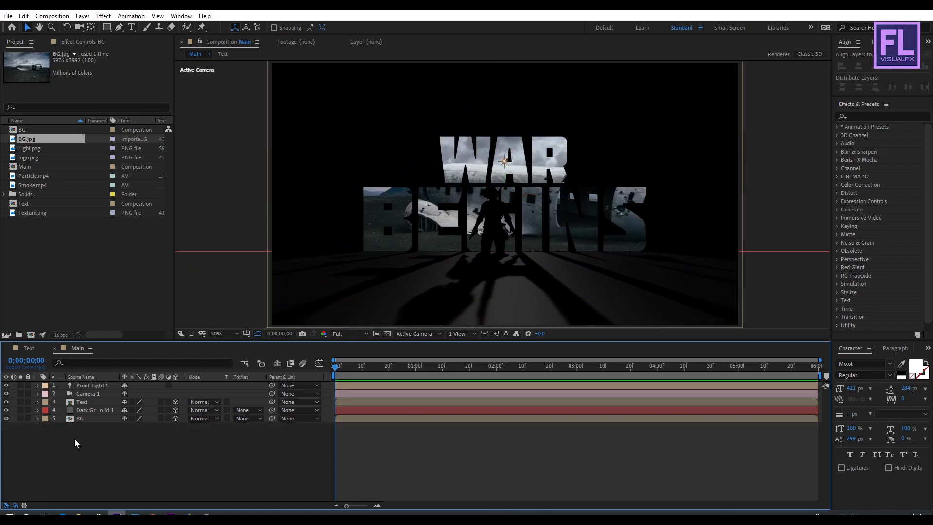
Add a new Null Object layer to the Main comp
right_click(76, 443)
mouse_move(119, 344)
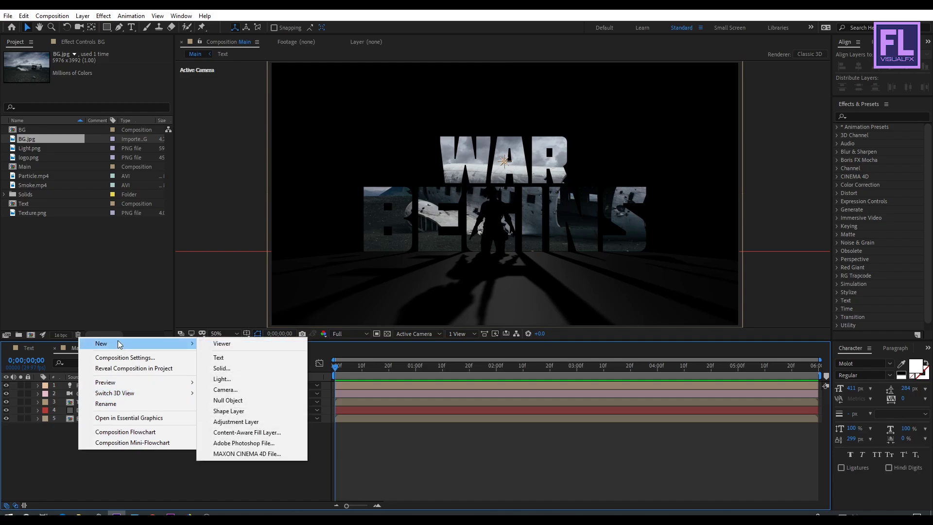
left_click(227, 400)
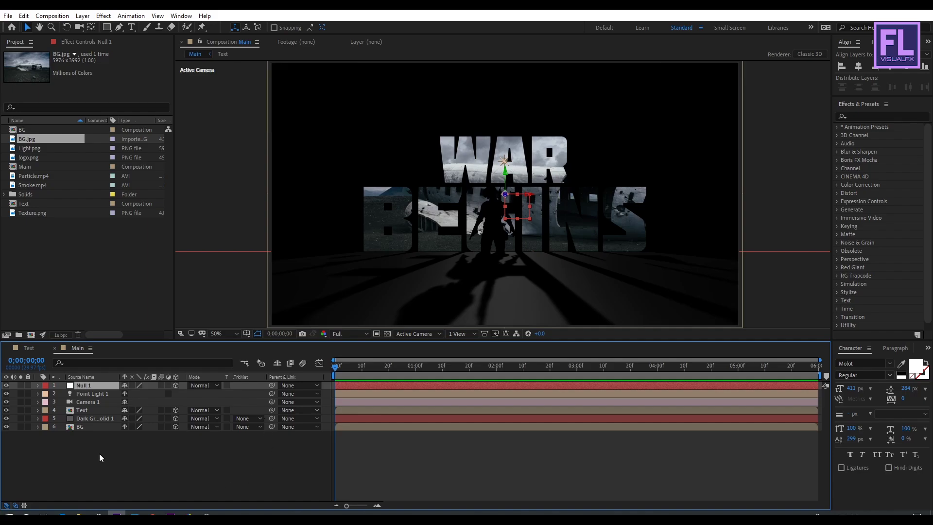
Parent Camera 1 to Null 1 and show Null 1's Position
left_click(92, 401)
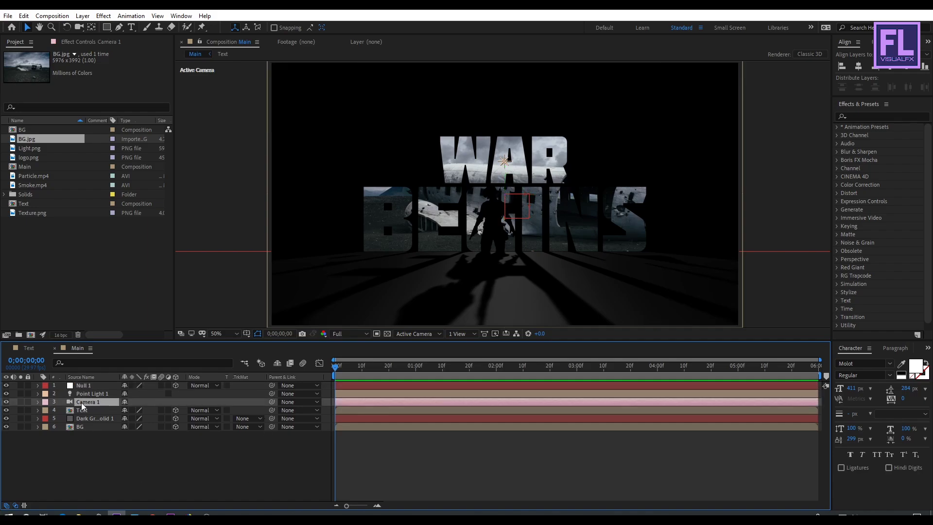
left_click_drag(271, 402, 82, 390)
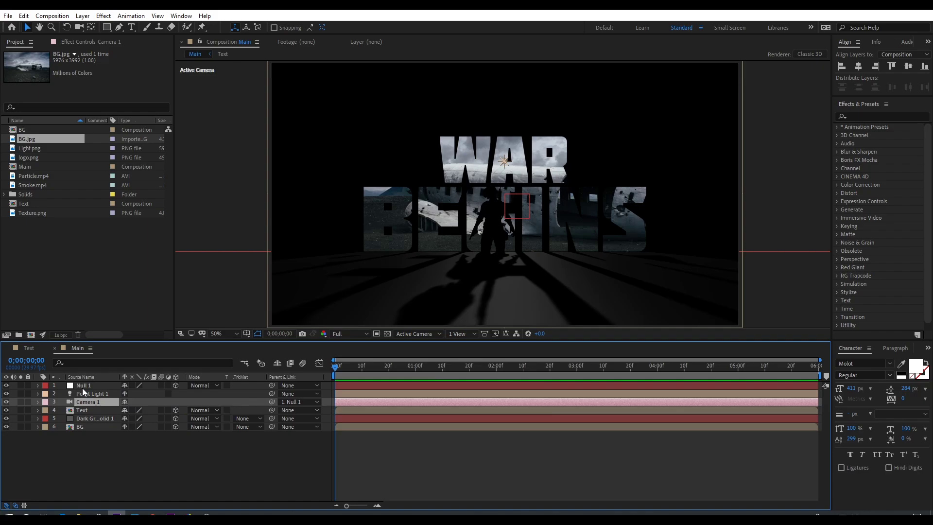
left_click(127, 439)
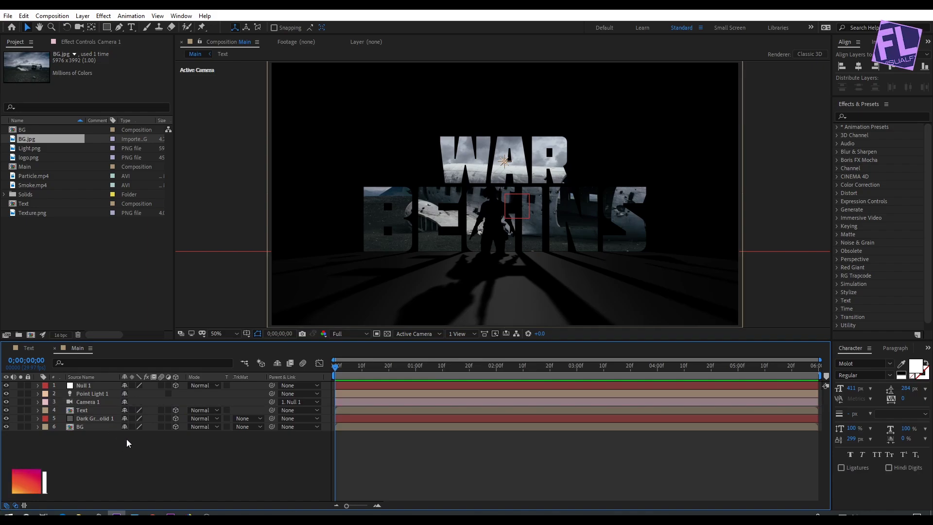
left_click(90, 386)
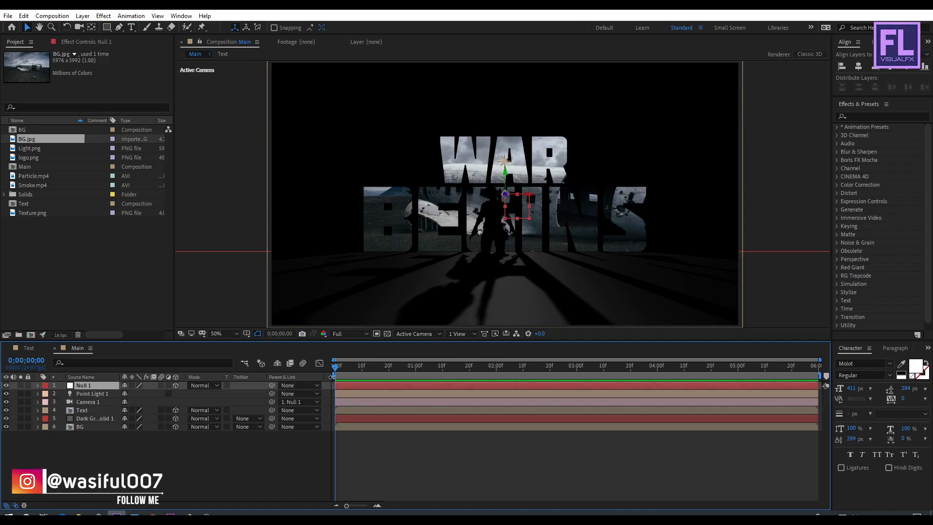
key("p")
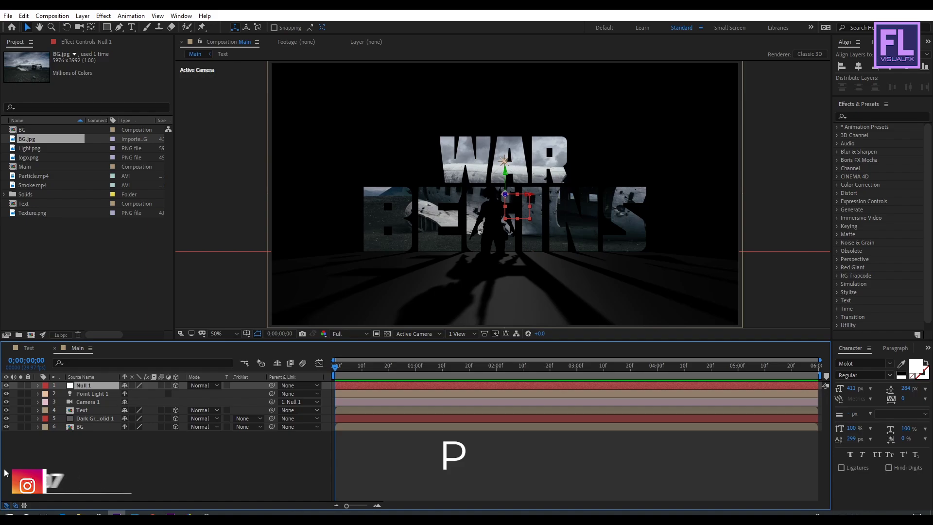
Keyframe Null 1's Position for the camera push, committing a Z value of 0
left_click_drag(158, 394, 263, 413)
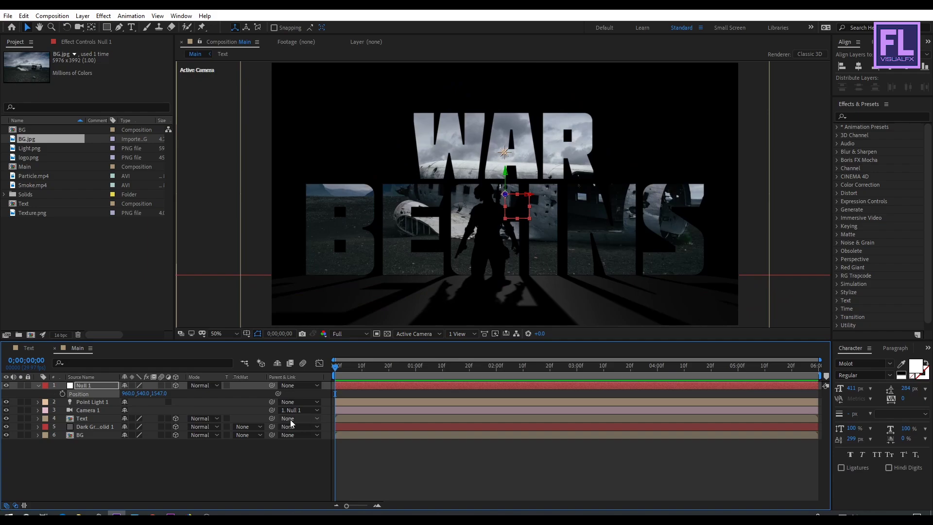
left_click_drag(170, 406, 323, 389)
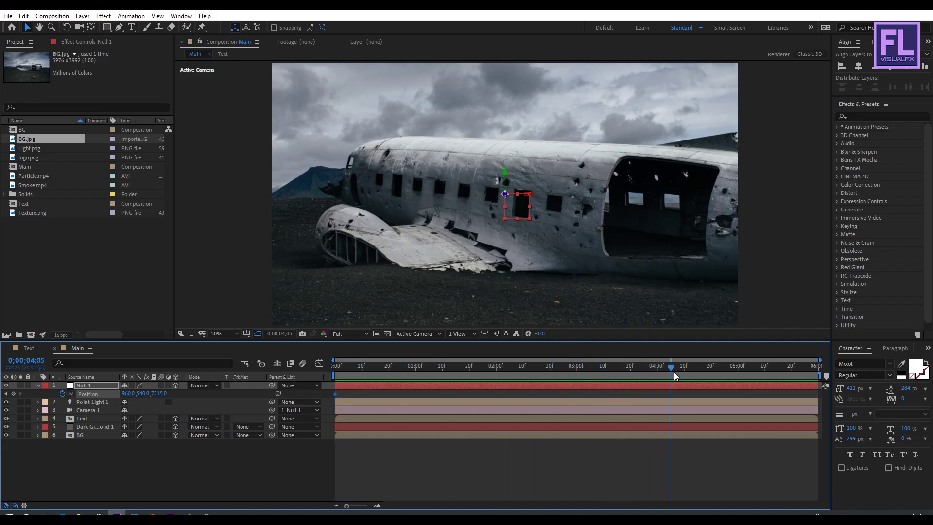
left_click_drag(702, 369, 736, 365)
type("0")
key("Return")
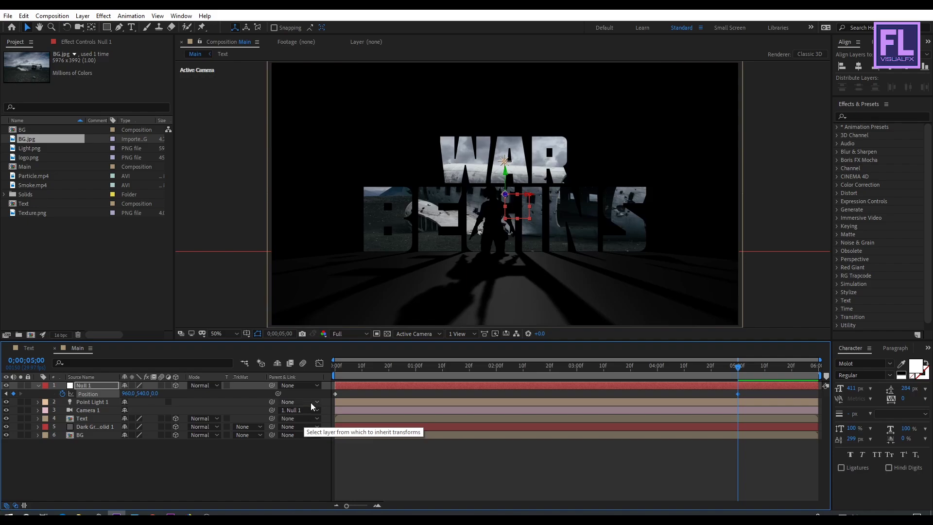
Ease both Position keyframes into a smooth speed curve in the Graph Editor
left_click_drag(751, 389, 311, 401)
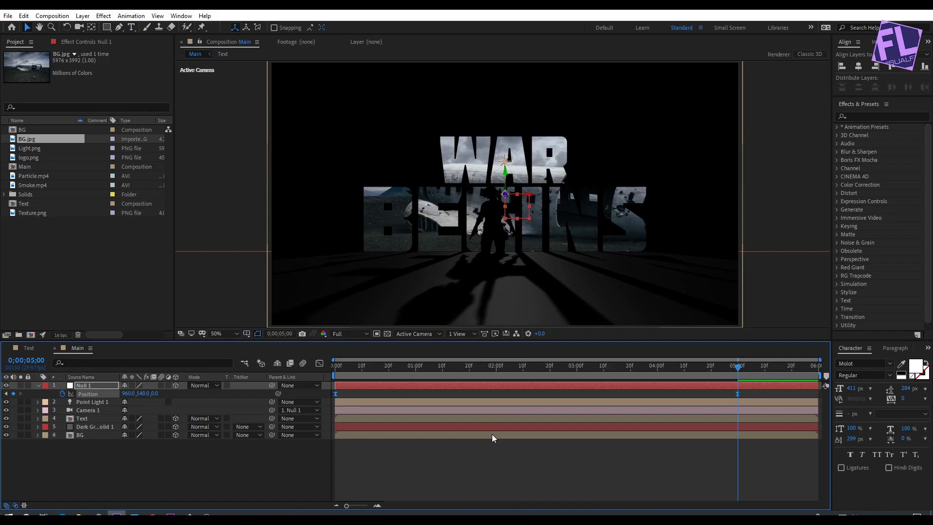
left_click(319, 364)
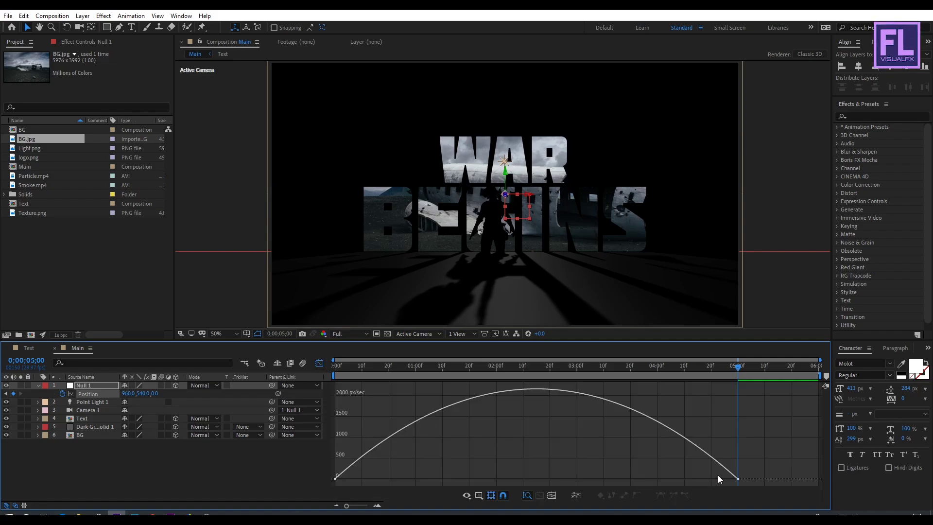
left_click(738, 479)
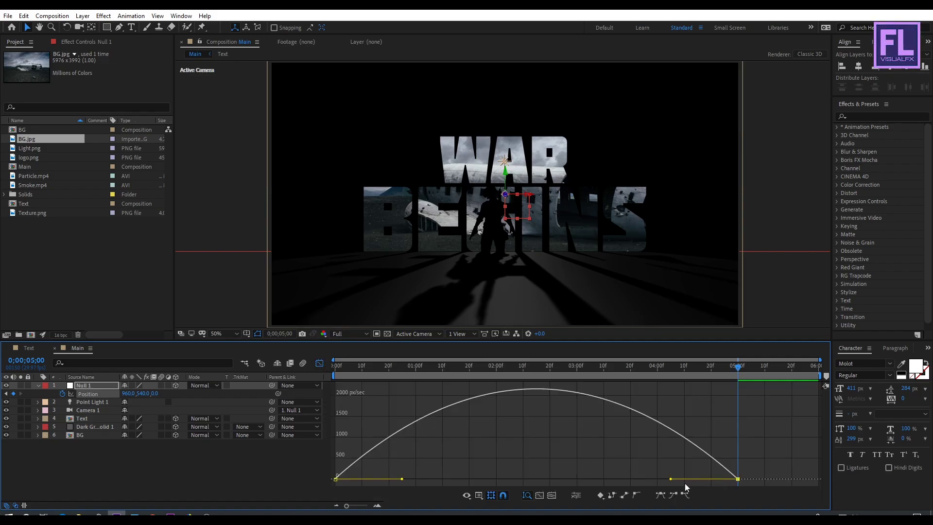
left_click_drag(671, 479, 536, 480)
left_click(319, 363)
Set preview resolution to Third and play the camera move from the start
left_click_drag(411, 369, 282, 360)
left_click(334, 335)
left_click(354, 379)
key("space")
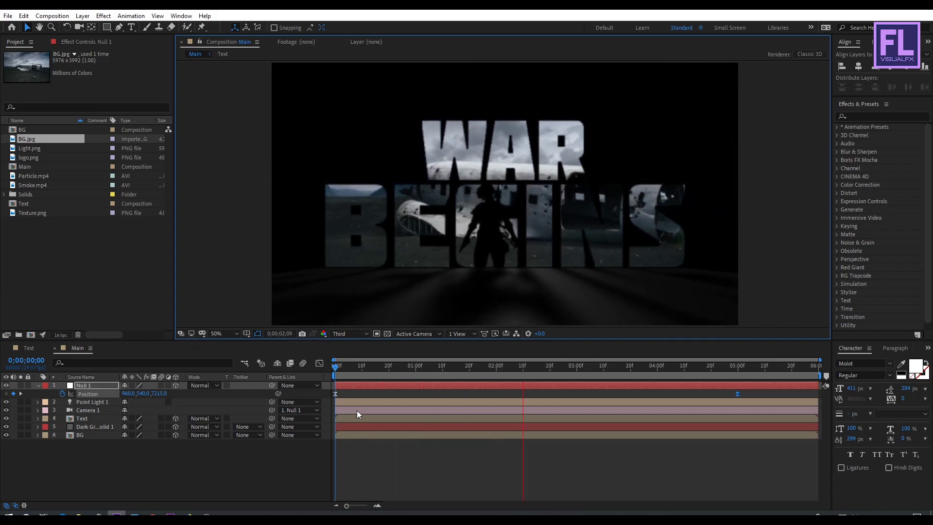
Rewind and play the camera push-in preview, then stop playback
left_click_drag(648, 372, 286, 373)
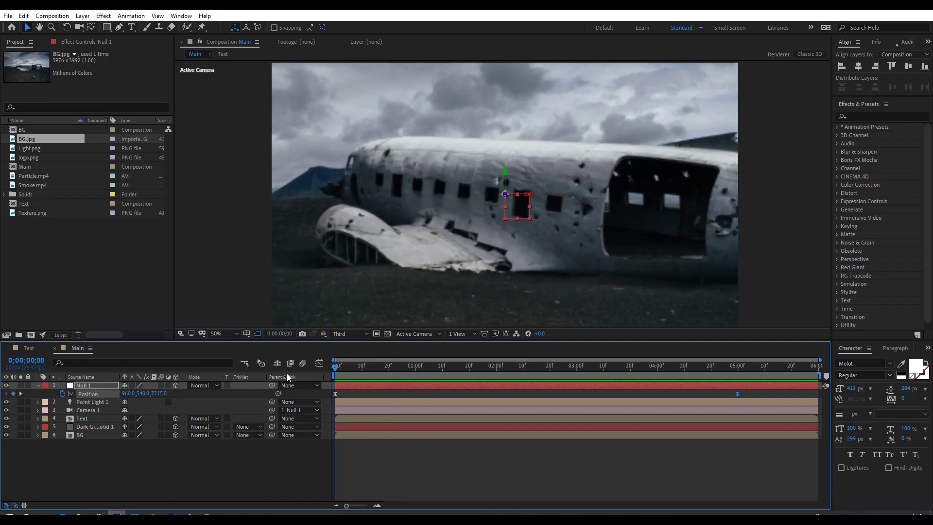
key("space")
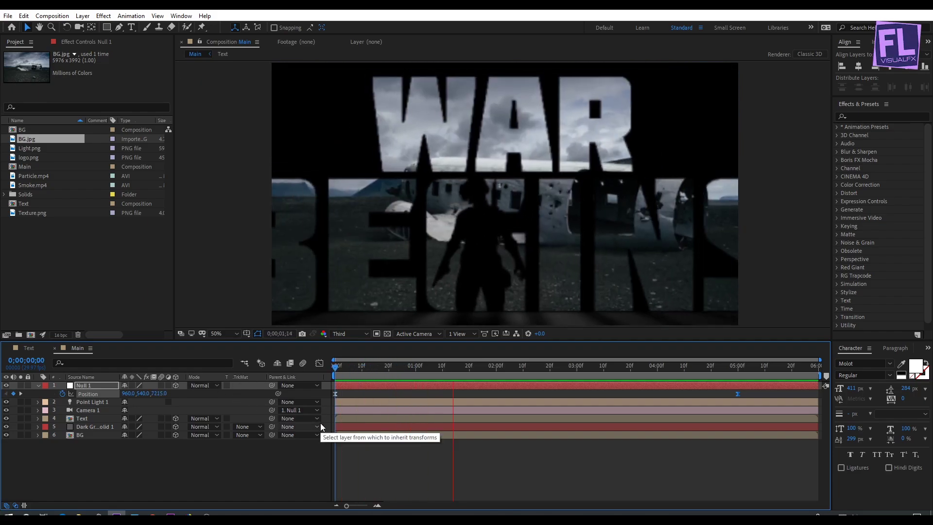
left_click_drag(572, 368, 229, 383)
key("space")
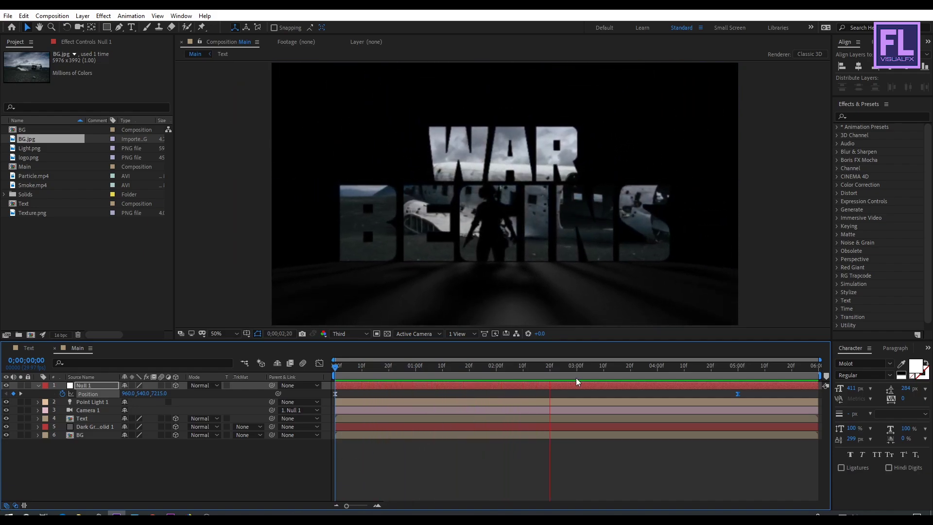
key("space")
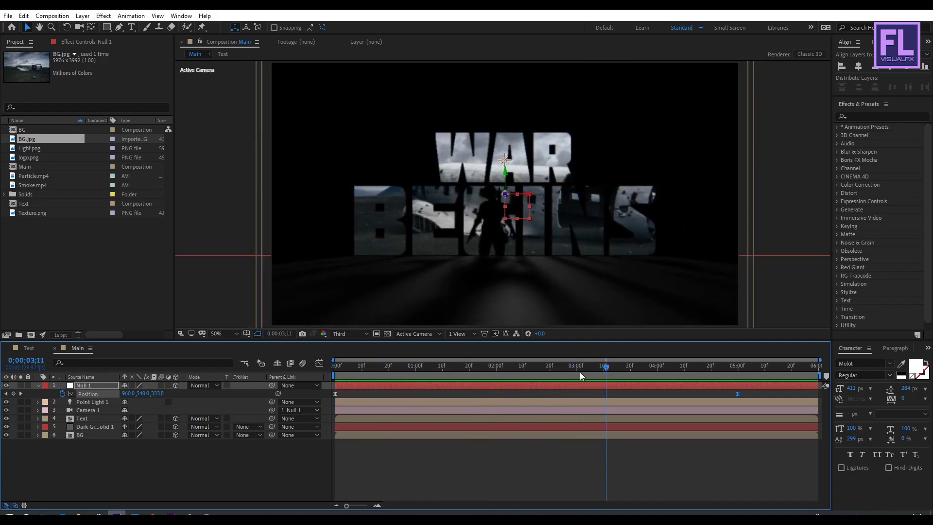
Set preview resolution back to Full, deselect Null 1, and collapse its Position
left_click(359, 335)
left_click(343, 364)
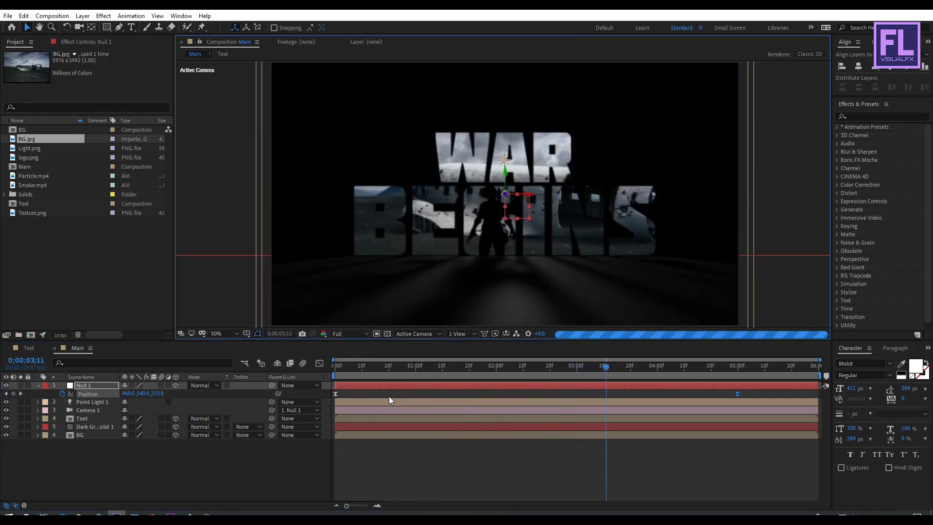
left_click(409, 454)
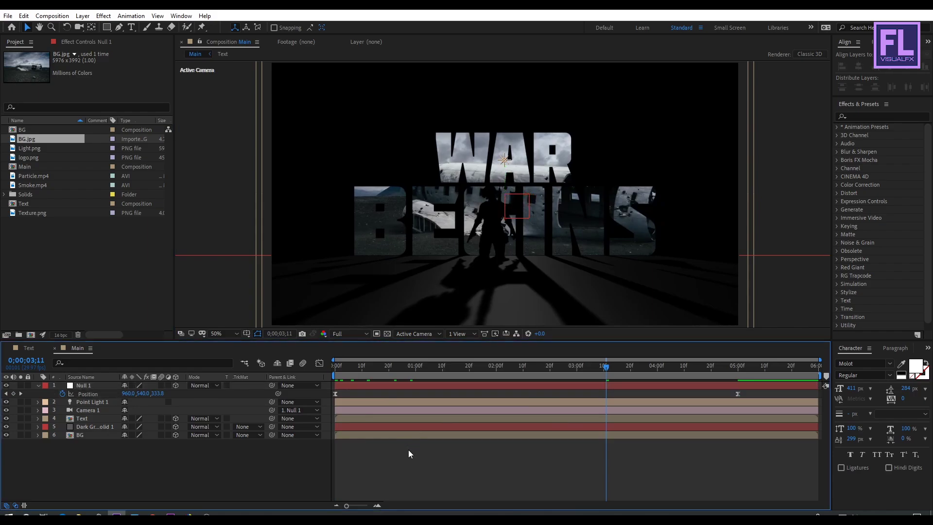
left_click(39, 386)
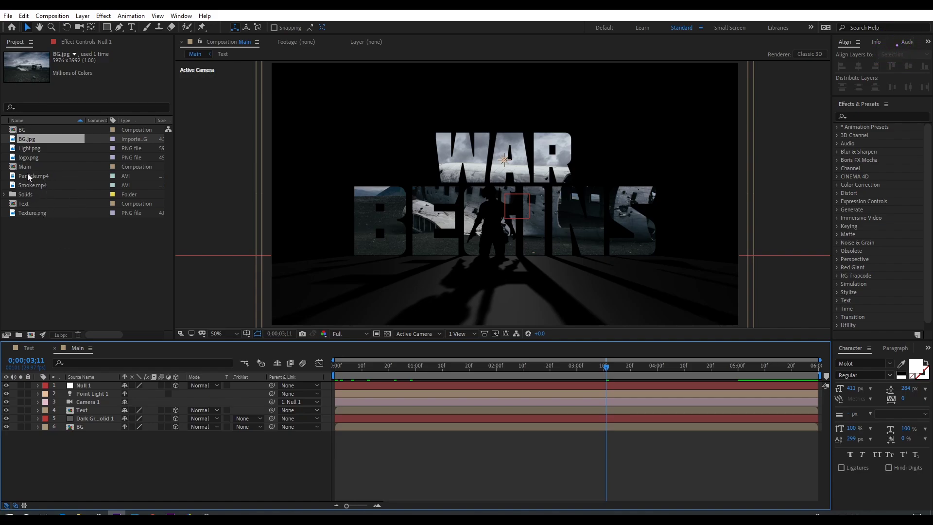
Add Light.png and Smoke.mp4 to the comp, blending Smoke with Add
left_click_drag(28, 148, 90, 387)
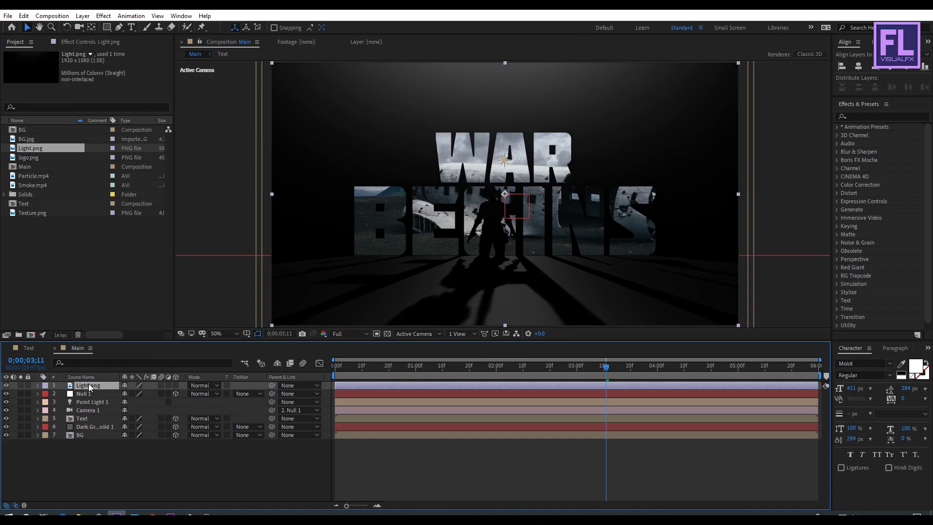
left_click_drag(36, 188, 91, 386)
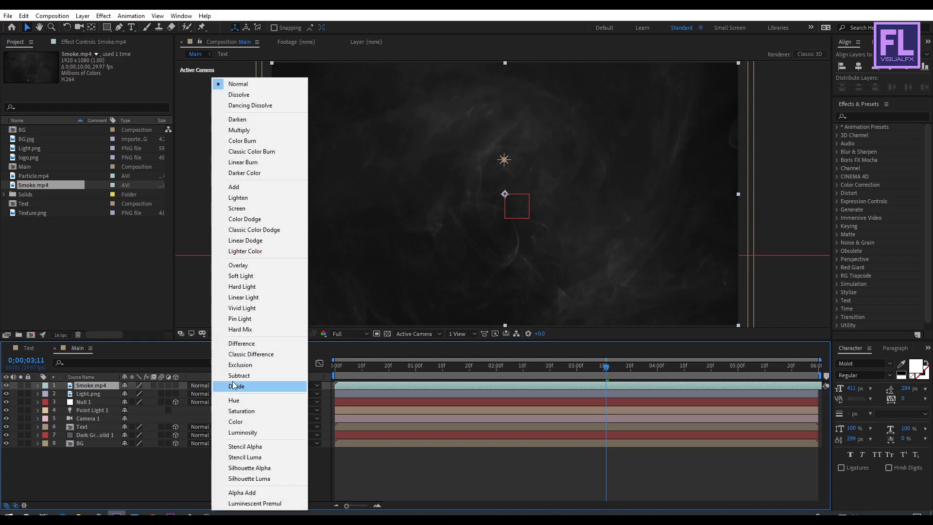
left_click(271, 186)
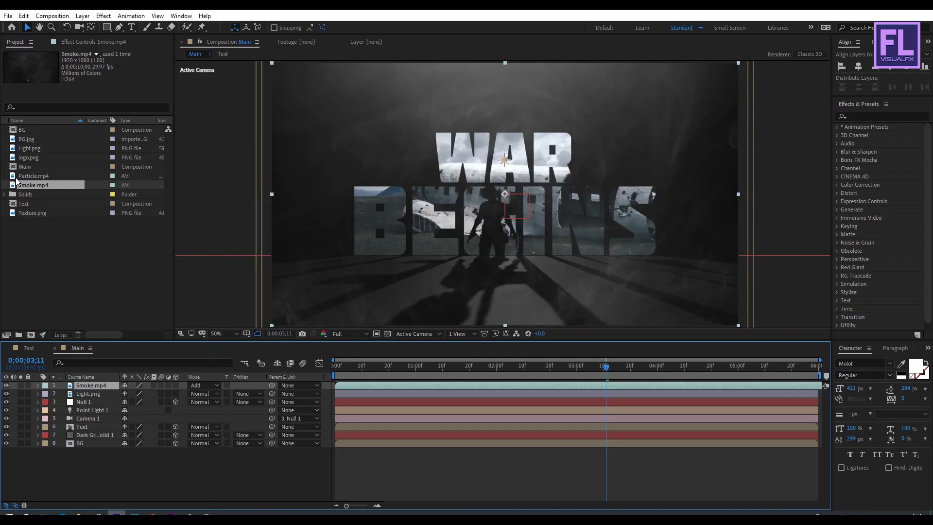
Add Particle.mp4 on top with its blend mode set to Color Dodge
left_click(30, 178)
left_click_drag(61, 205, 110, 387)
left_click(201, 385)
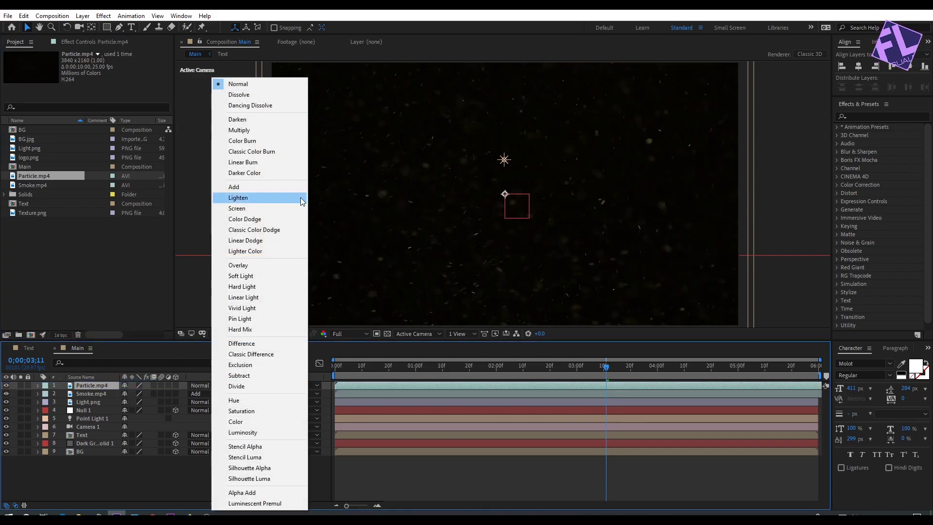
left_click(266, 220)
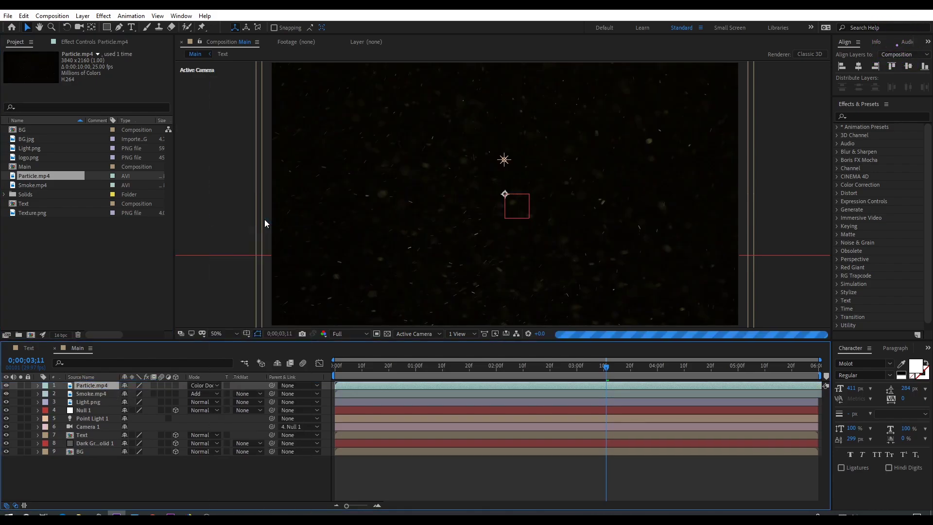
Create a new black solid layer
right_click(86, 460)
mouse_move(126, 356)
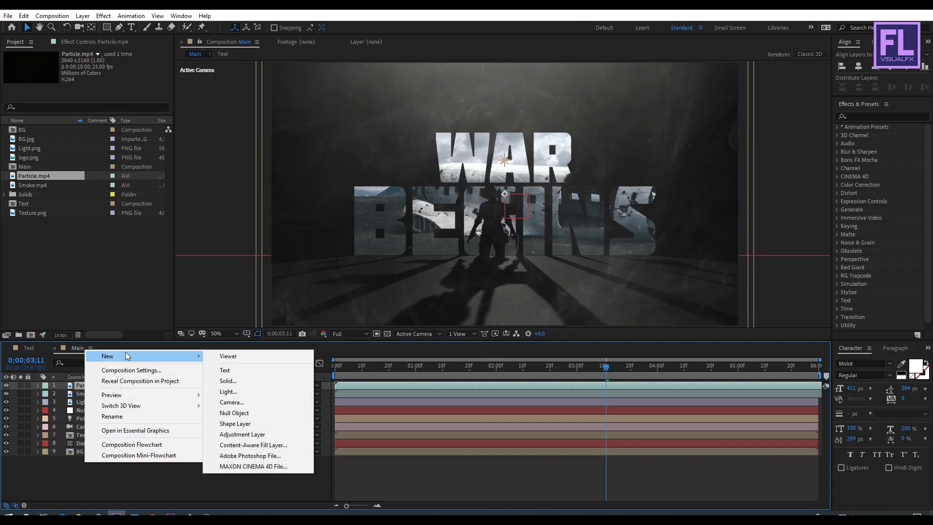
left_click(229, 381)
left_click(438, 343)
left_click_drag(292, 375, 271, 394)
left_click(491, 277)
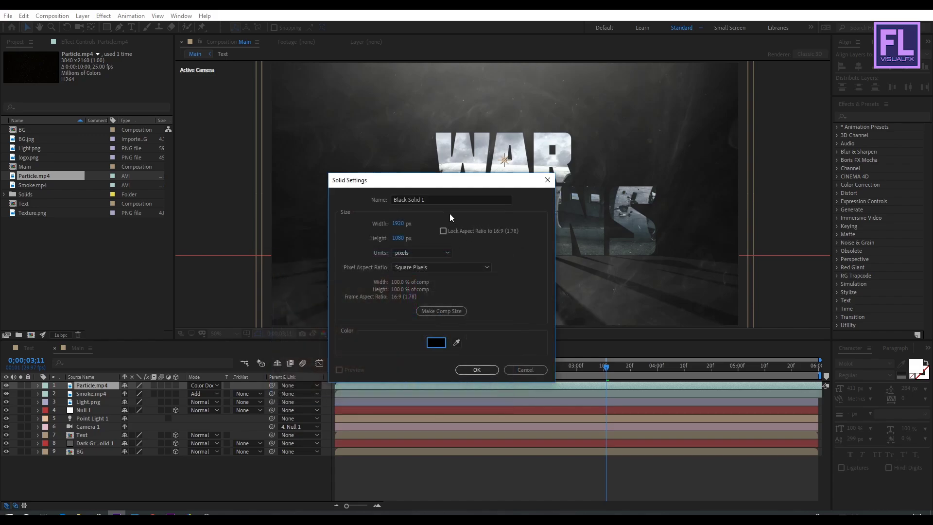
left_click(483, 368)
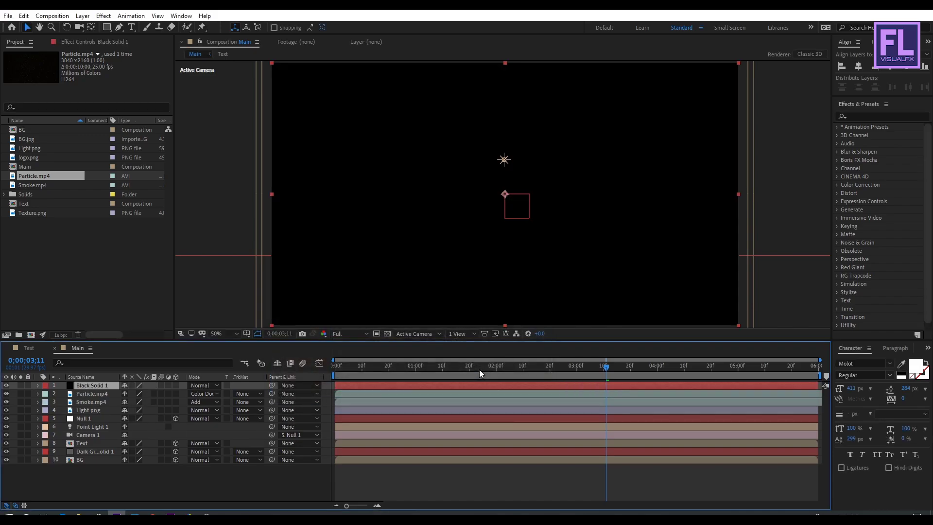
Add a full-size ellipse mask to the solid and set it to Subtract
left_click(108, 28)
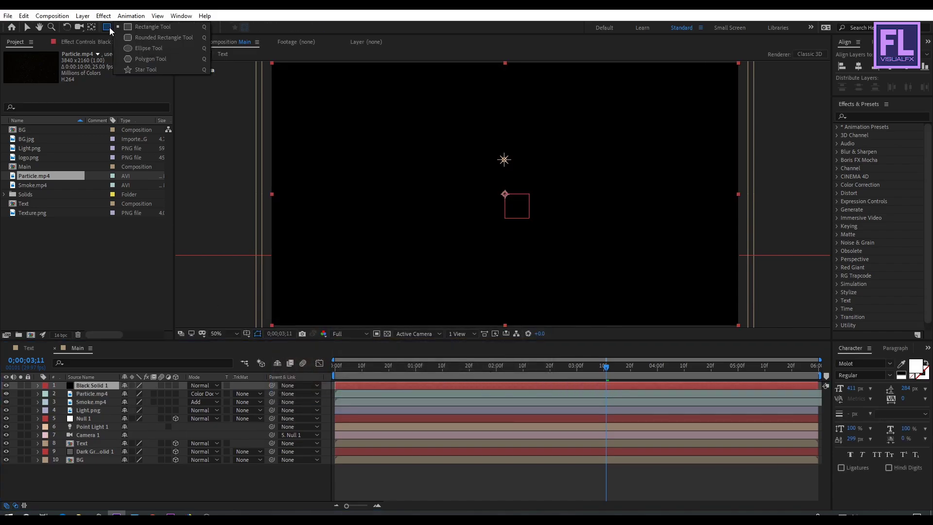
left_click(139, 47)
double_click(107, 27)
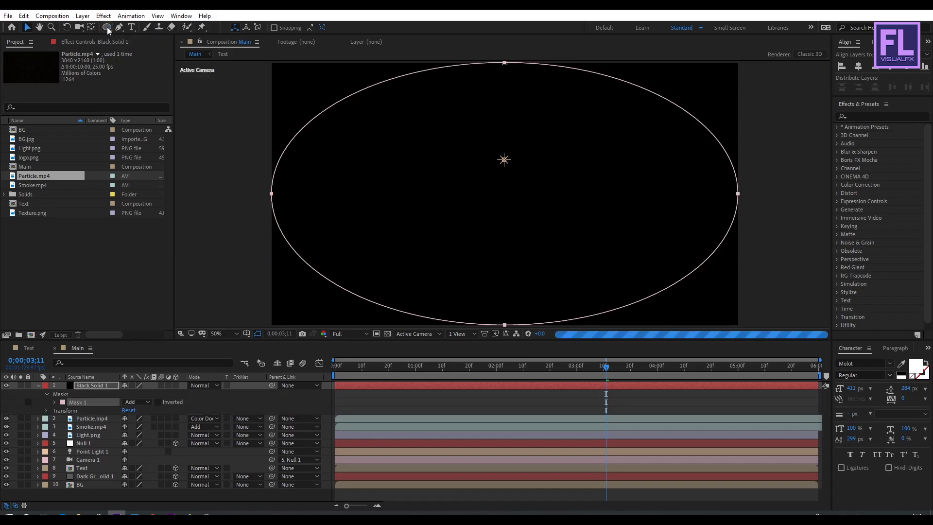
left_click(137, 402)
left_click(150, 434)
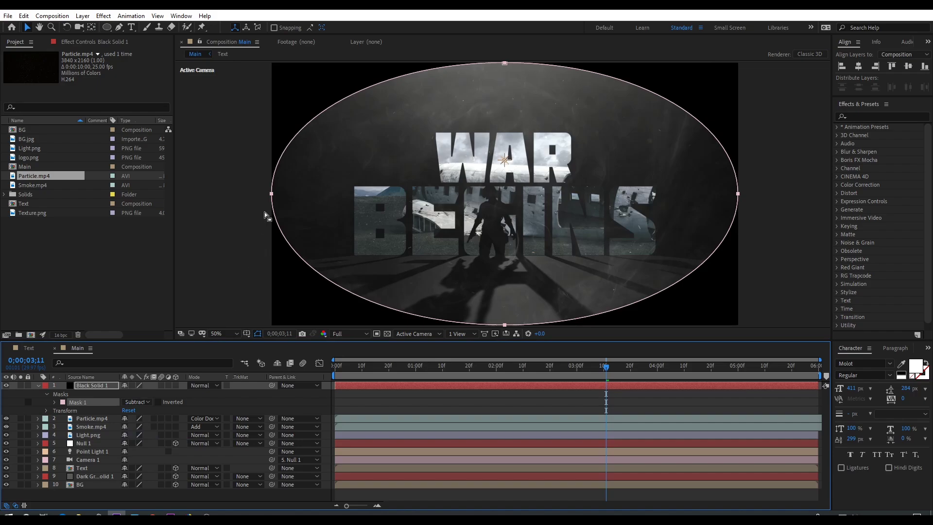
Reshape the ellipse mask: sides pulled in, bottom raised, top stretched above frame
left_click(272, 194)
left_click_drag(275, 197, 309, 198)
left_click(739, 195)
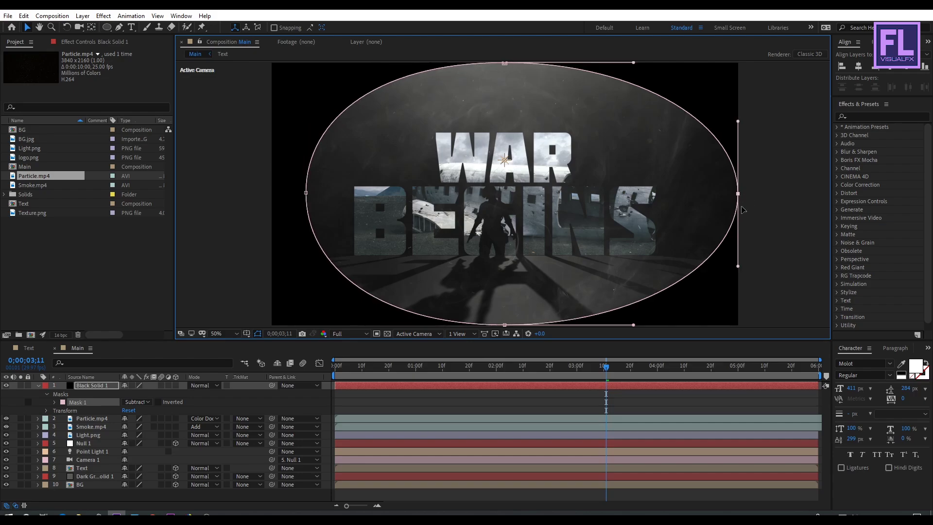
left_click_drag(737, 195, 712, 194)
left_click_drag(508, 325, 504, 302)
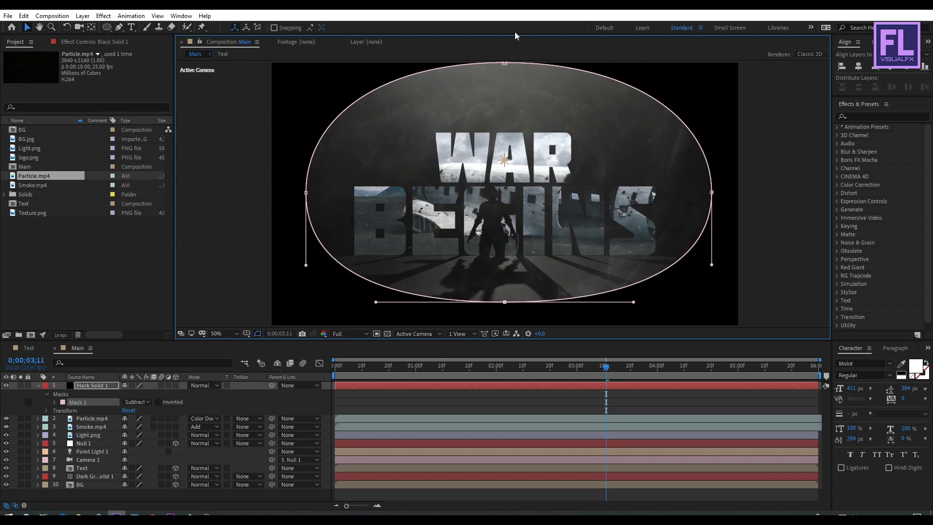
left_click(505, 63)
key("comma")
left_click_drag(506, 129, 504, 101)
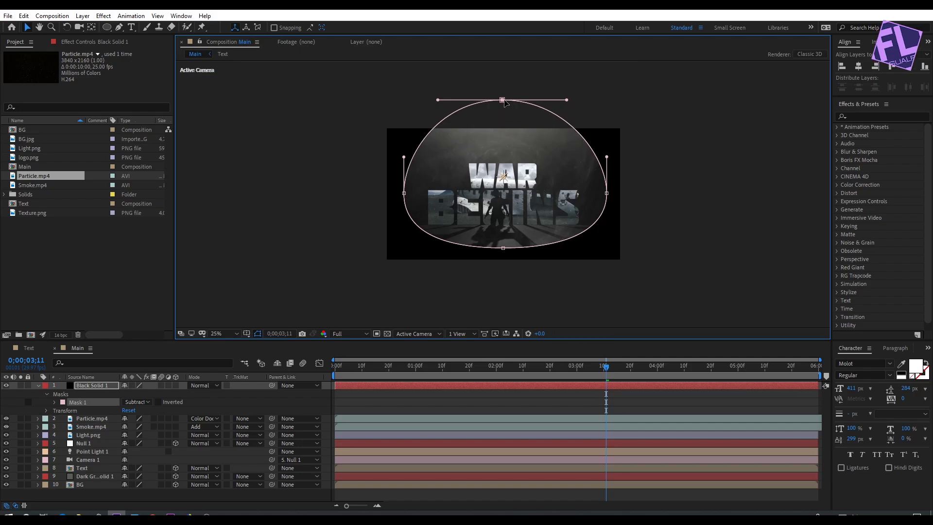
key("period")
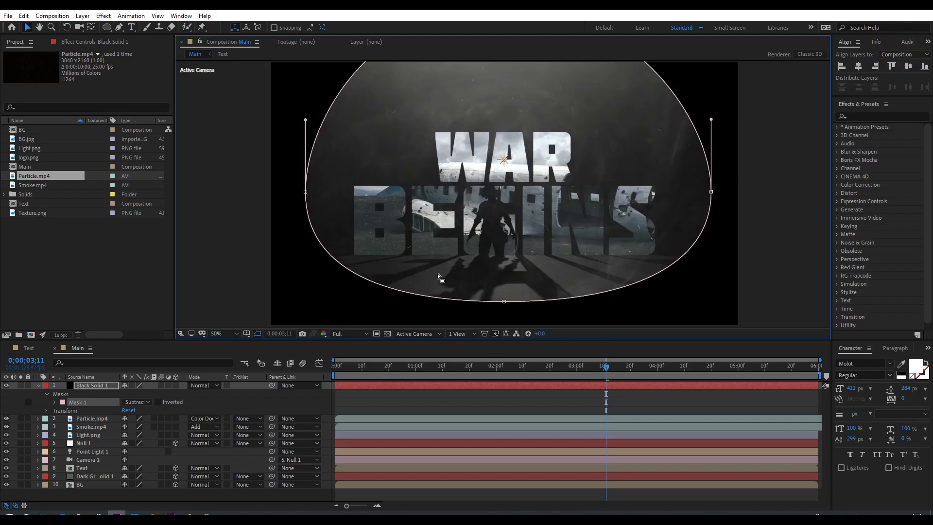
Raise the mask feather to about 467 pixels
key("f")
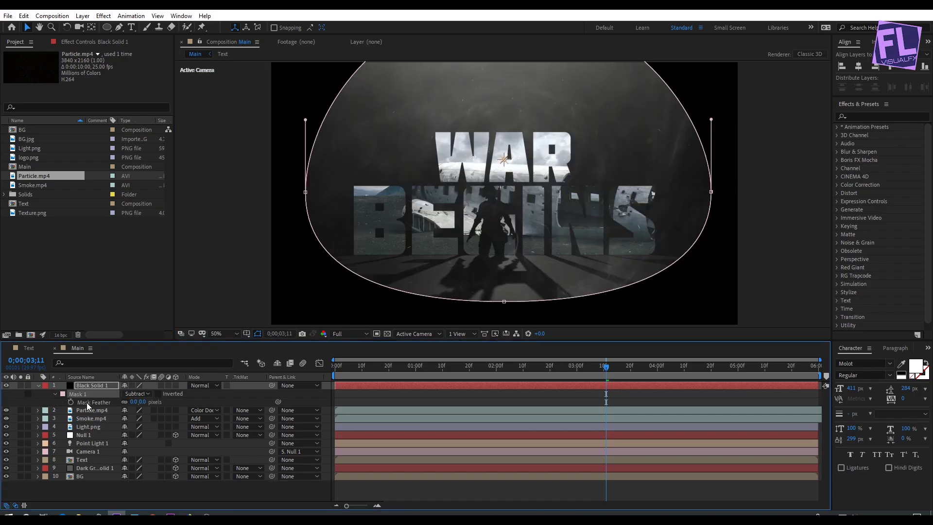
left_click_drag(138, 402, 342, 385)
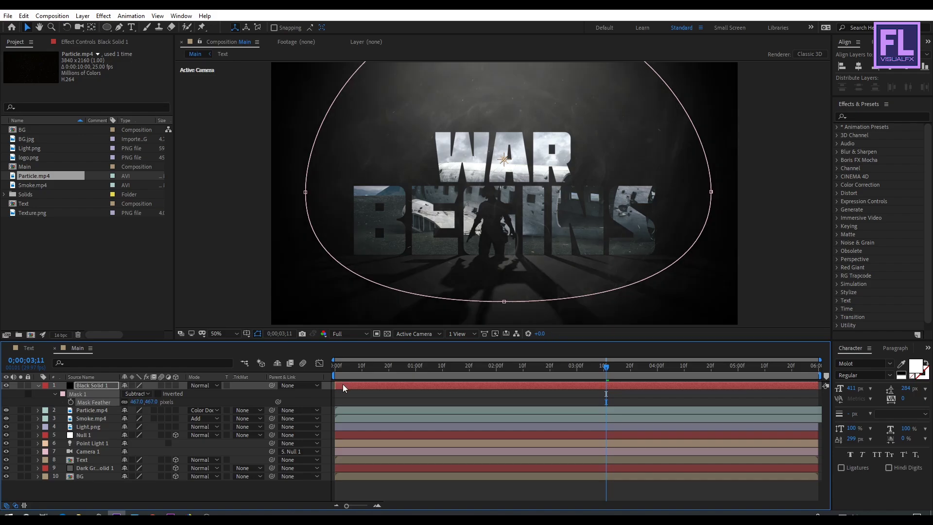
left_click(38, 386)
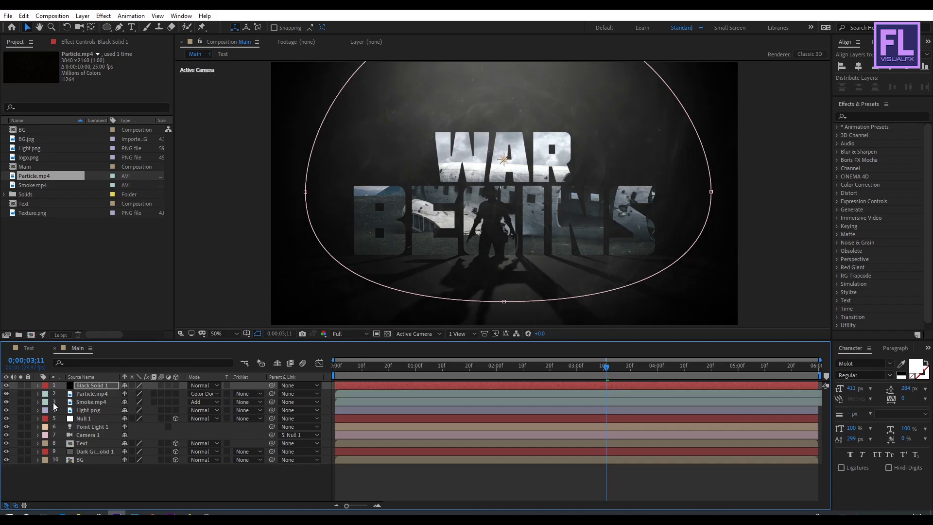
Create a new solid named Film bar
right_click(82, 479)
mouse_move(112, 372)
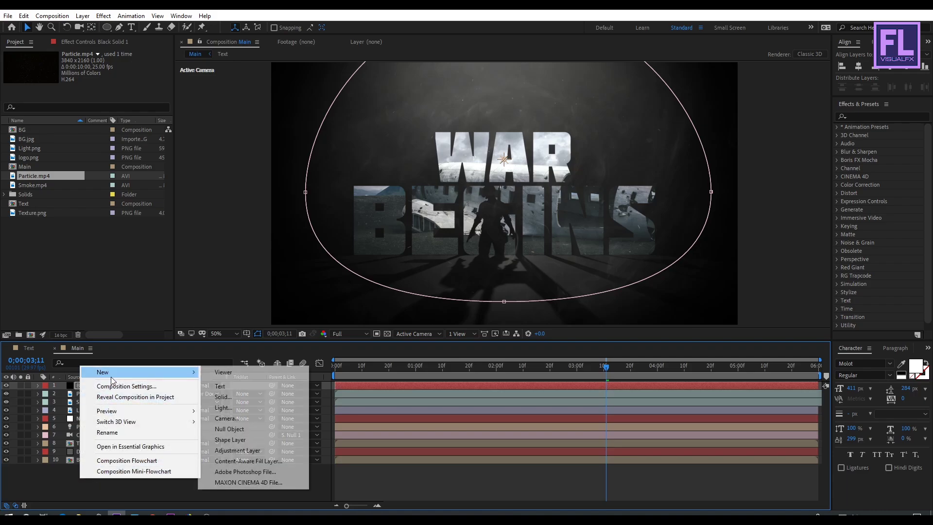
left_click(251, 397)
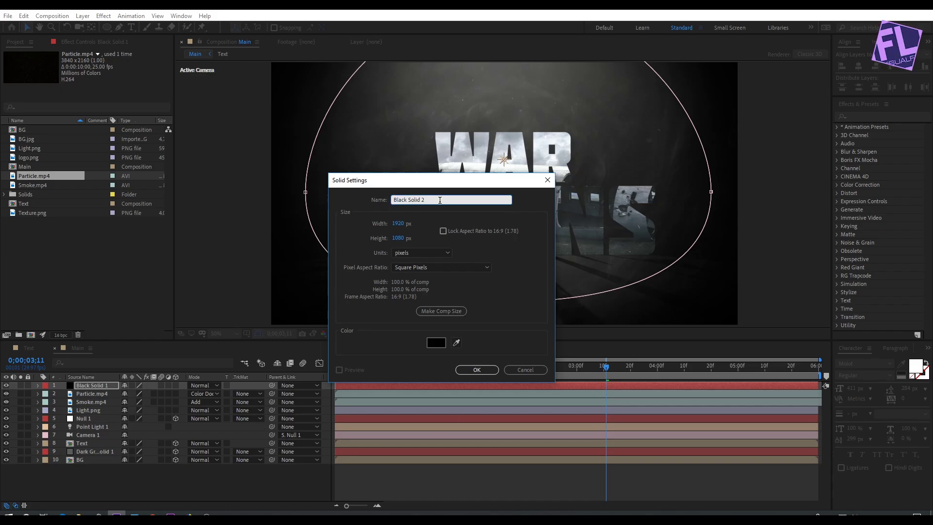
type("Film bar")
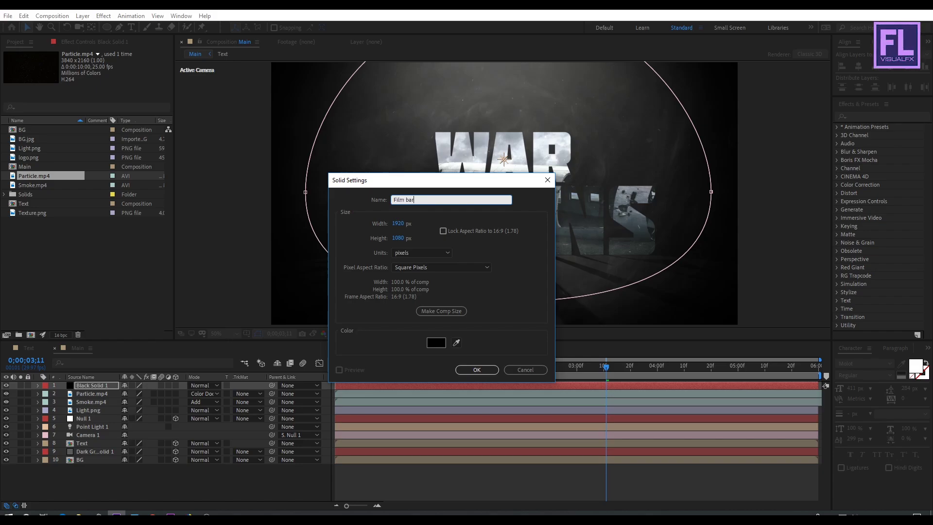
left_click(477, 370)
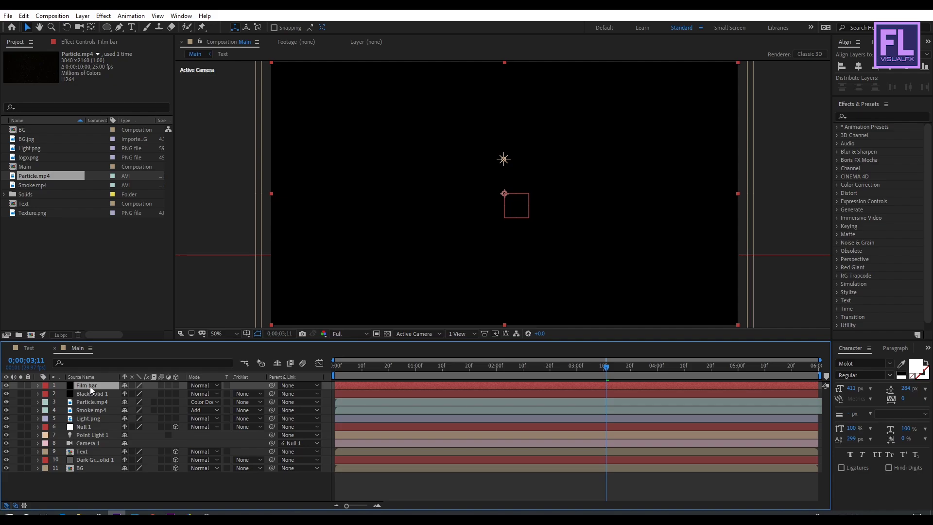
Add a full-frame rectangle mask to Film bar and squeeze it vertically
left_click_drag(108, 30, 141, 30)
double_click(103, 26)
key("v")
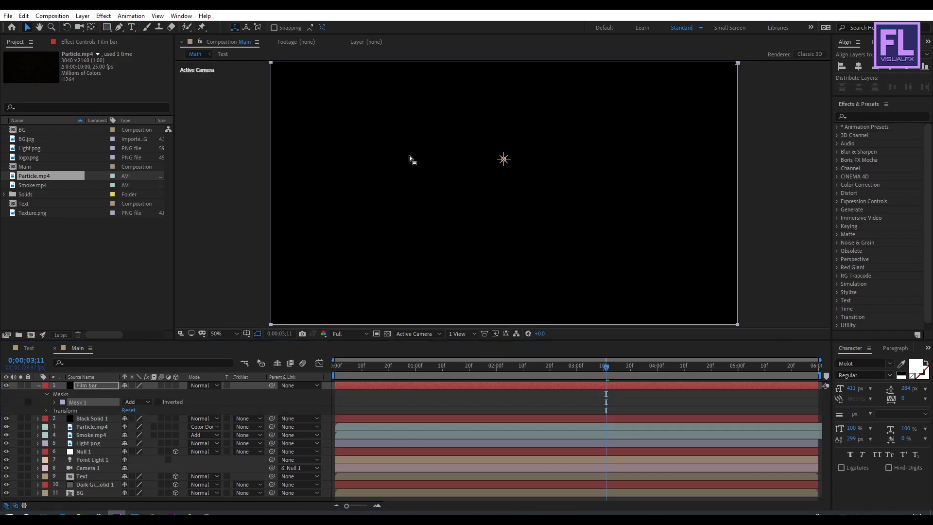
left_click(470, 66)
left_click(488, 76)
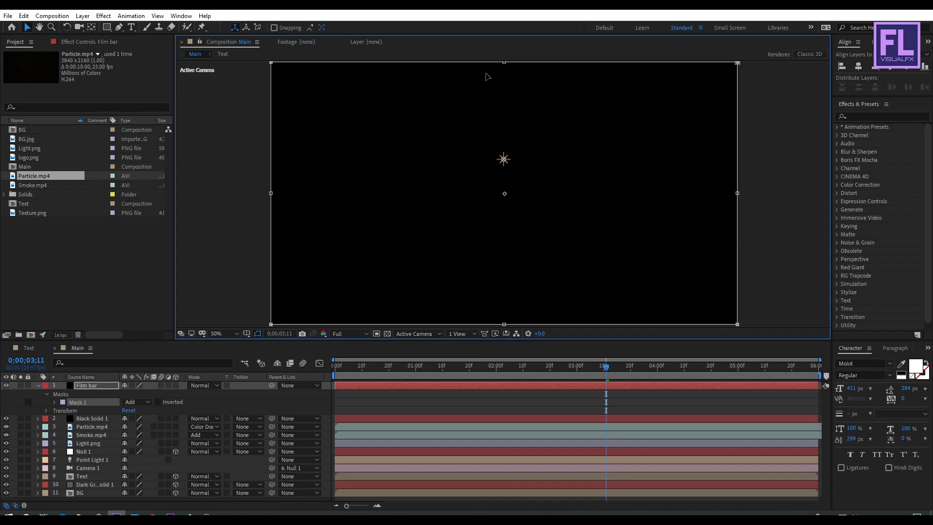
left_click_drag(504, 62, 505, 99)
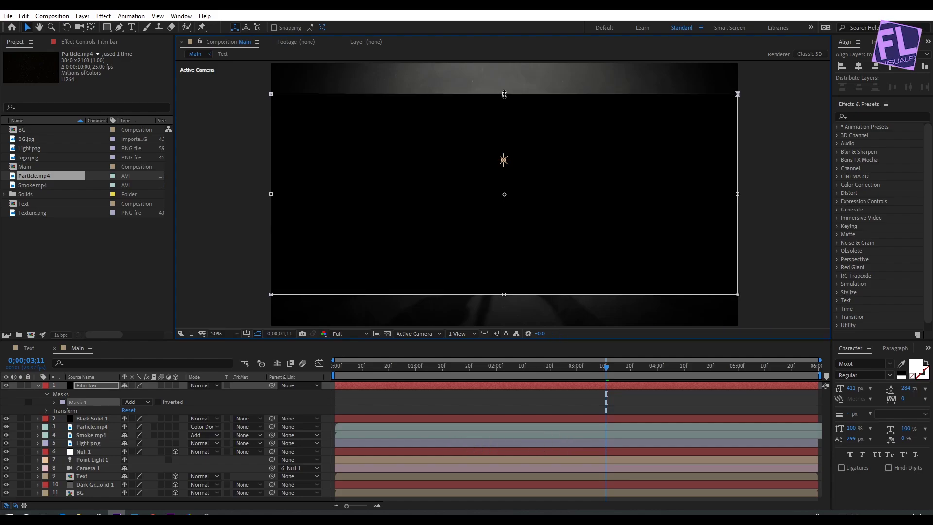
Set Mask 1 to Subtract, leaving black bars top and bottom
left_click(138, 402)
left_click(147, 434)
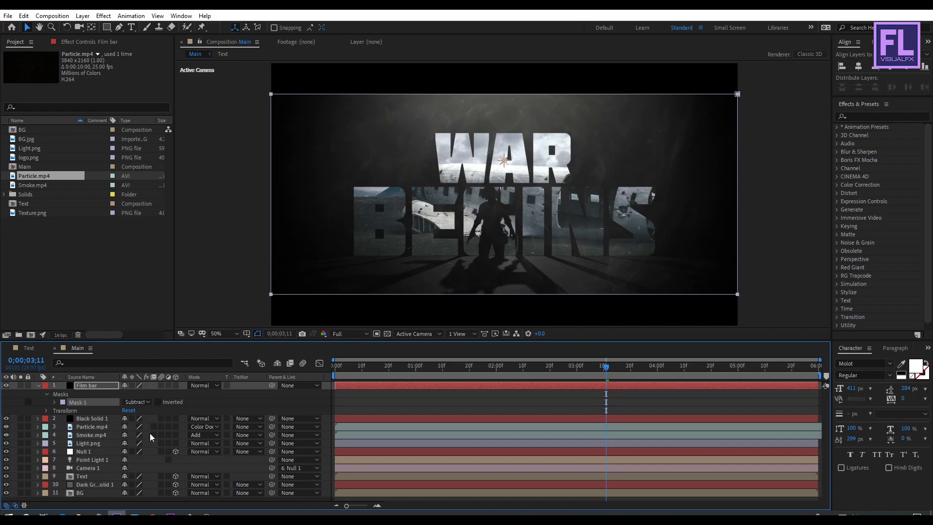
left_click(38, 386)
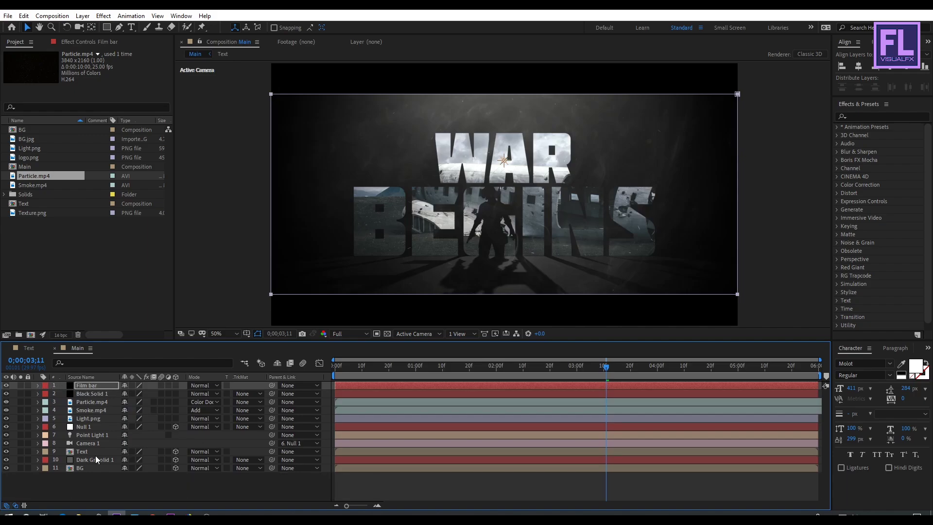
Add an adjustment layer placed just below Film bar
right_click(78, 487)
mouse_move(141, 379)
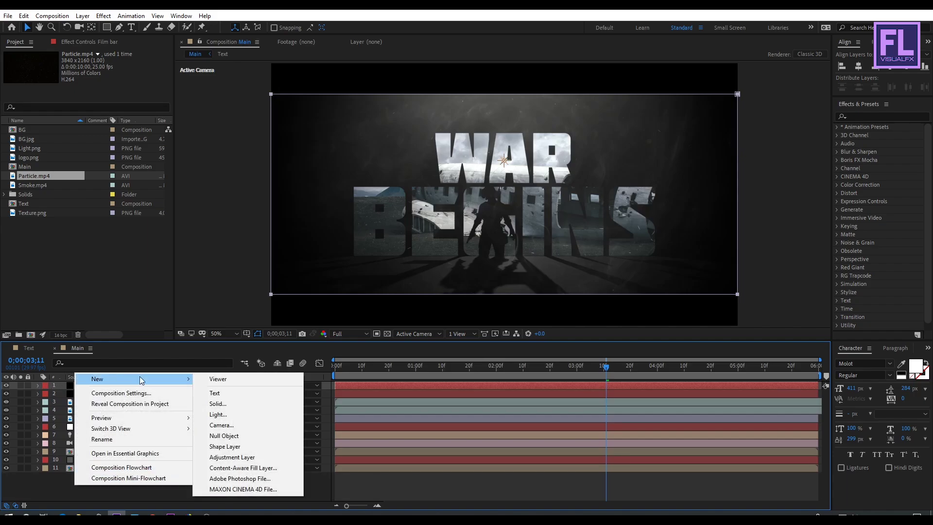
left_click(232, 457)
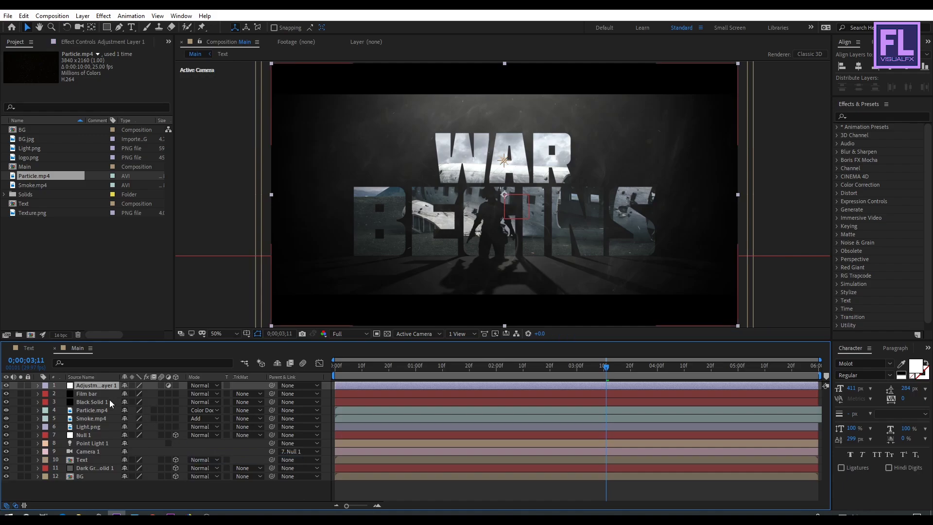
left_click_drag(100, 389, 98, 399)
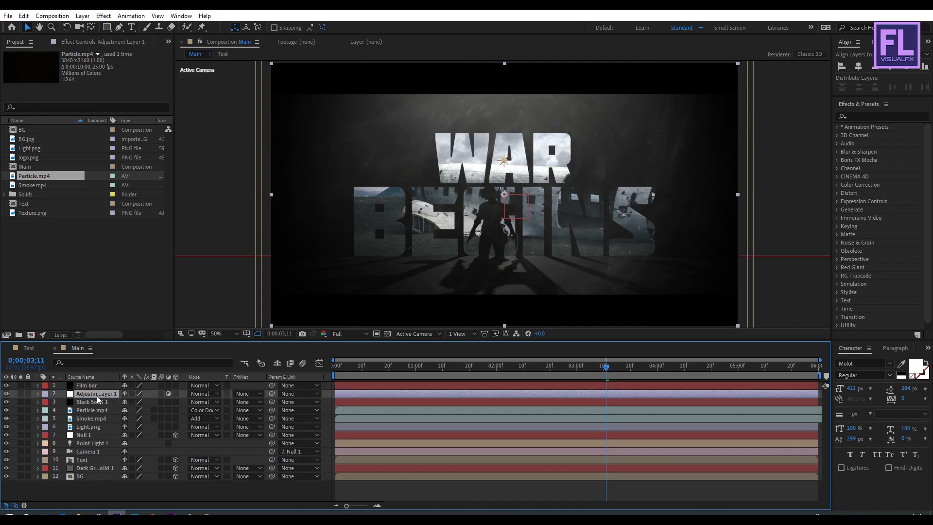
Apply Curves to Adjustment Layer 1 with a contrast S-curve on RGB
left_click(884, 116)
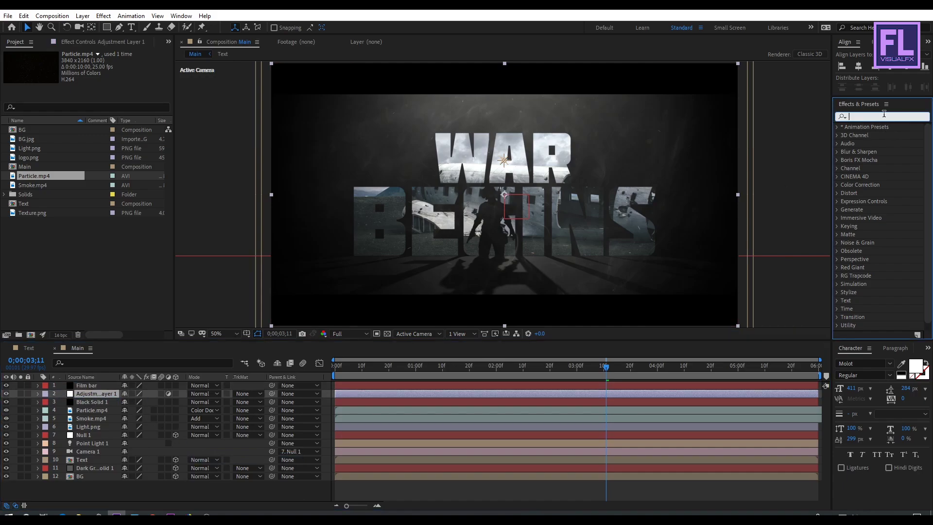
type("curv")
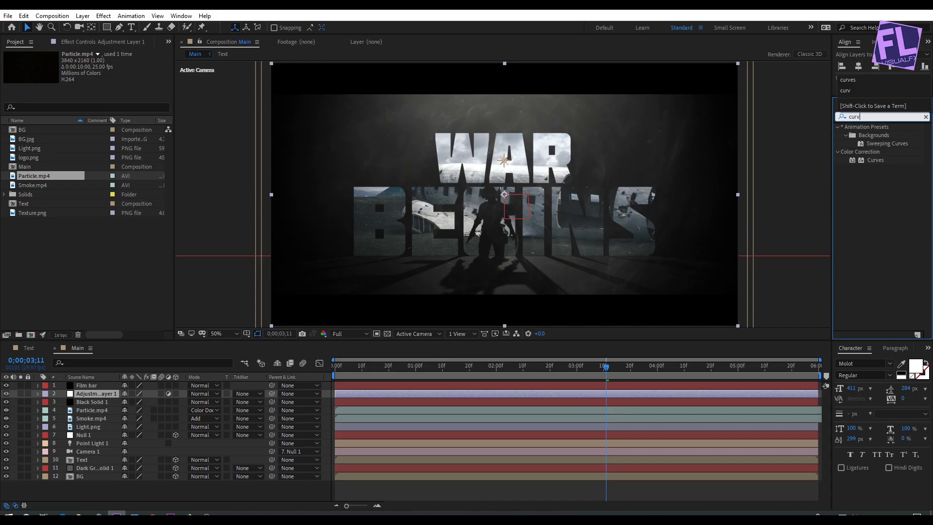
left_click(874, 161)
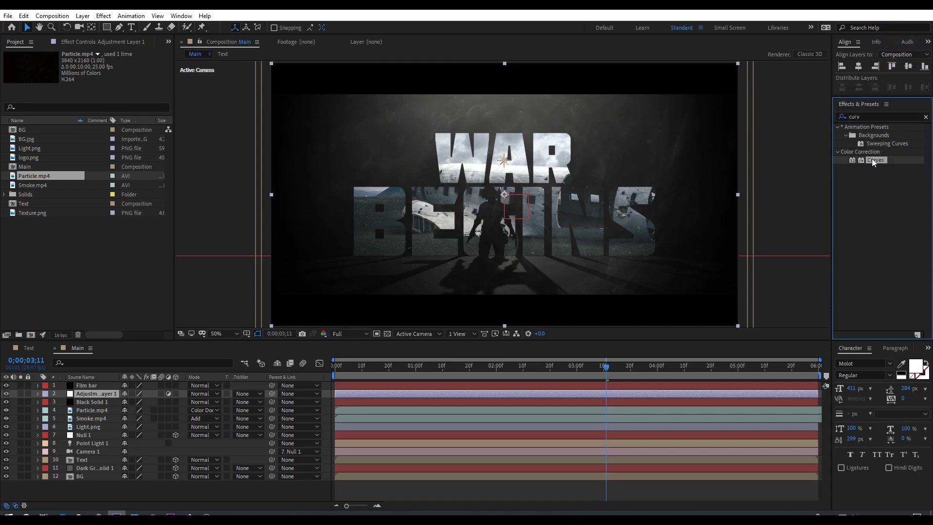
left_click_drag(783, 204, 98, 397)
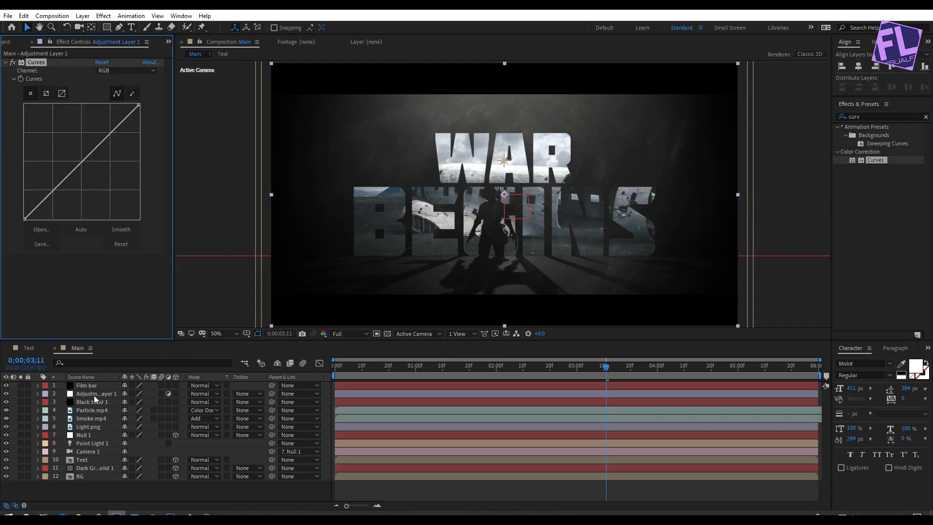
left_click_drag(103, 139, 102, 130)
left_click_drag(57, 181, 63, 189)
left_click_drag(103, 131, 94, 147)
Adjust the Red, Green and Blue curves, lifting blue for a cooler tint
left_click(125, 71)
left_click(121, 92)
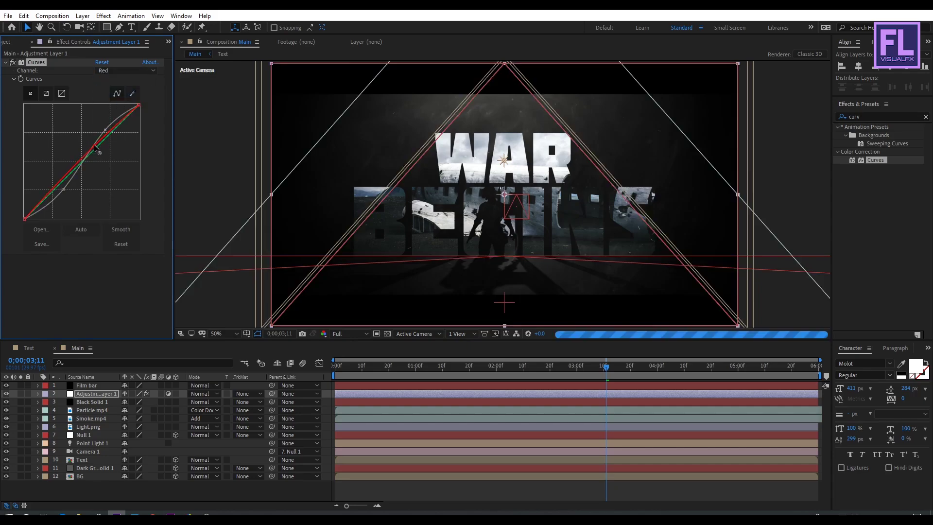
left_click(125, 71)
left_click(122, 100)
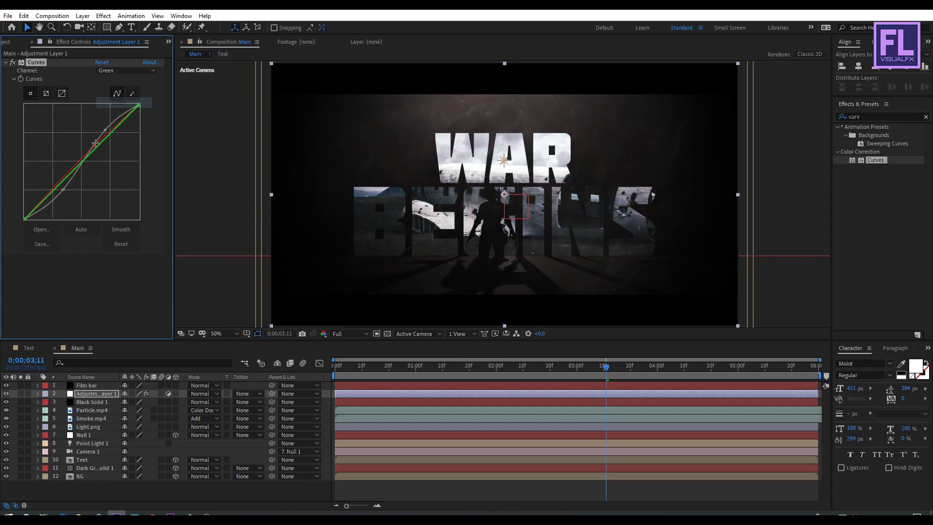
left_click_drag(96, 144, 97, 142)
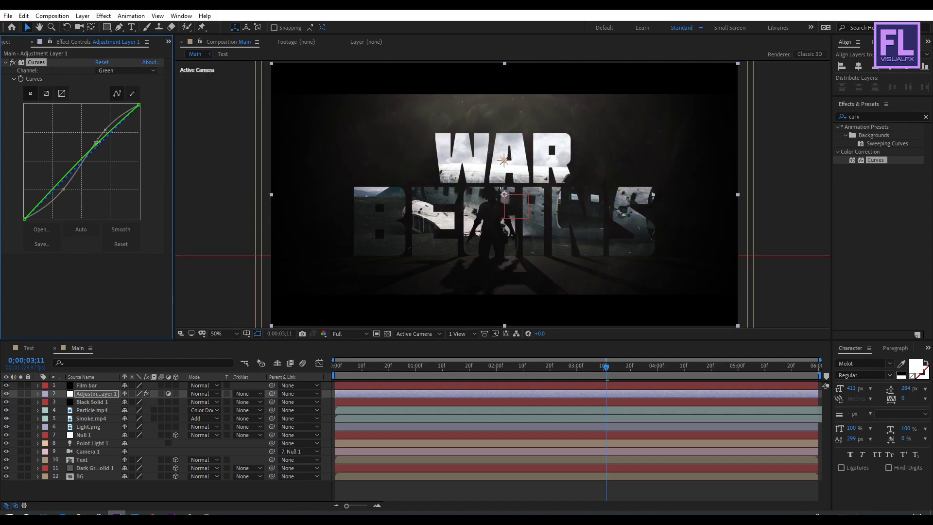
left_click(131, 71)
left_click(128, 113)
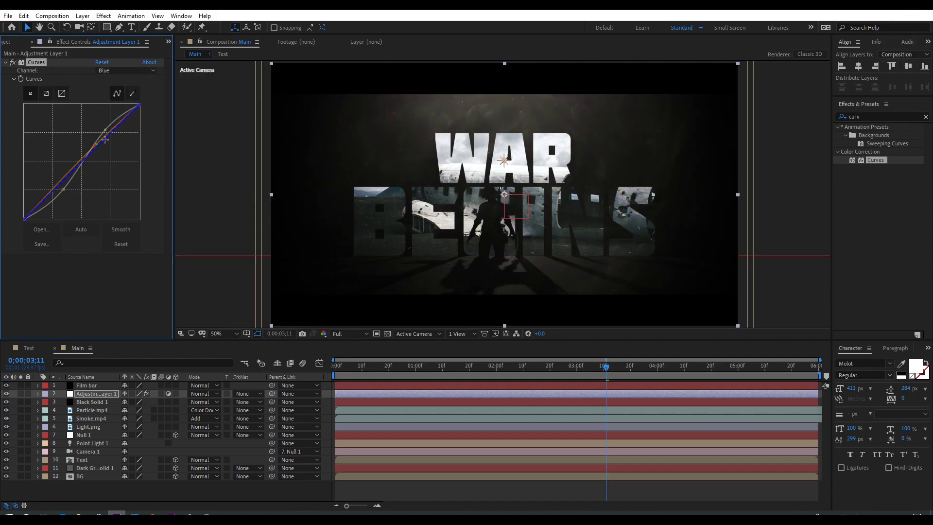
left_click_drag(99, 146, 94, 139)
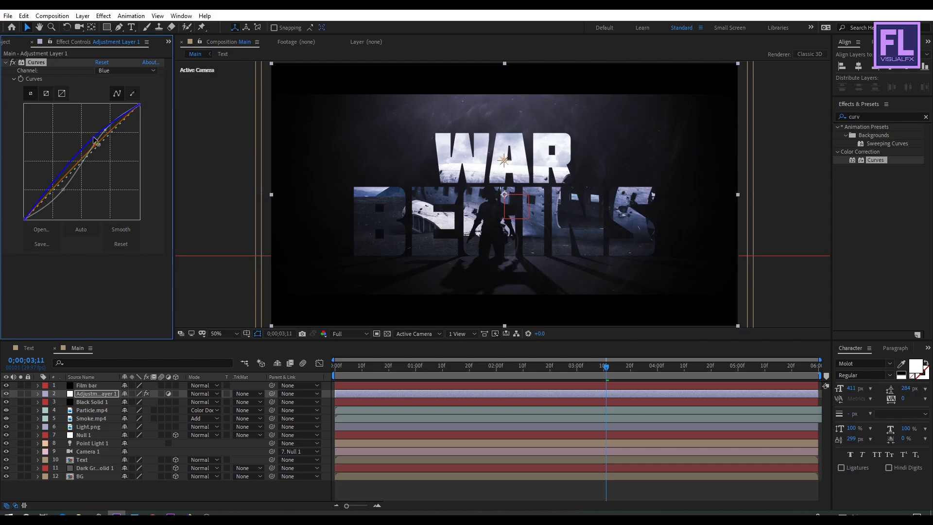
left_click(97, 305)
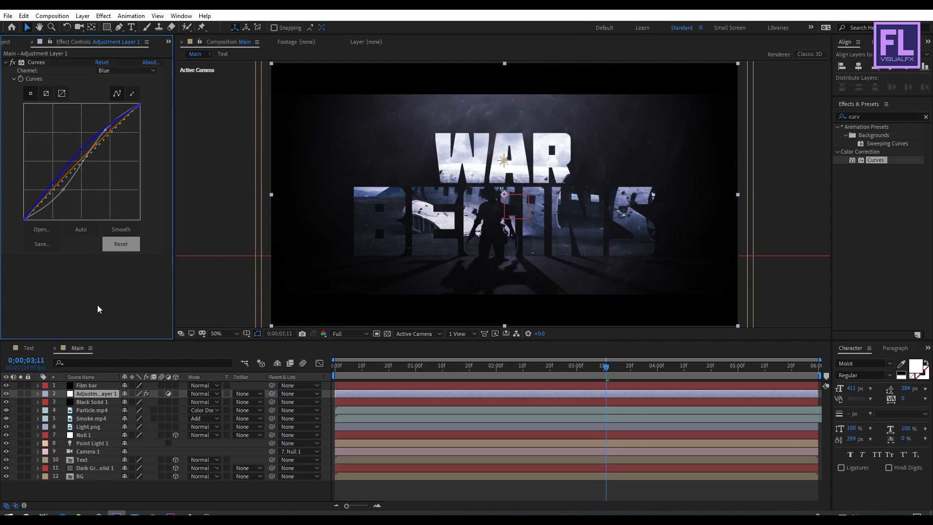
left_click(87, 385)
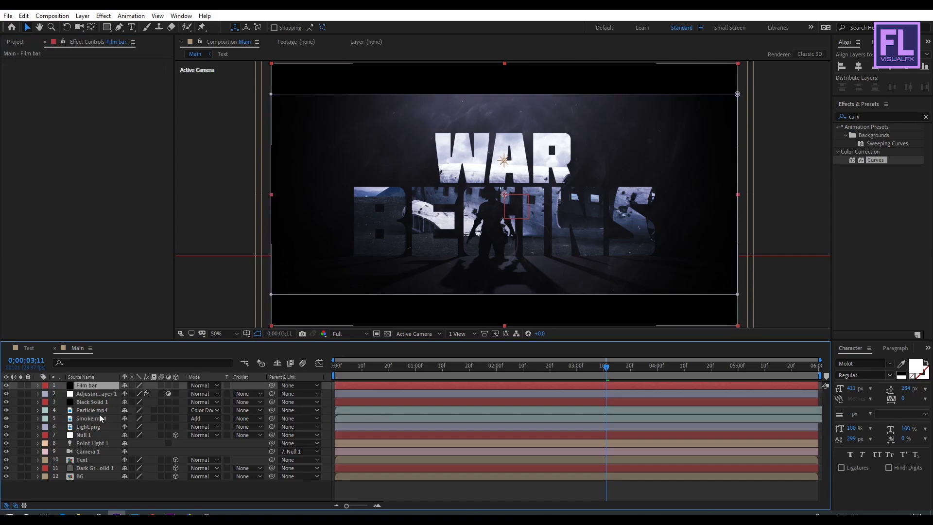
Set the viewer magnification to Fit up to 100%
left_click(222, 333)
left_click(239, 165)
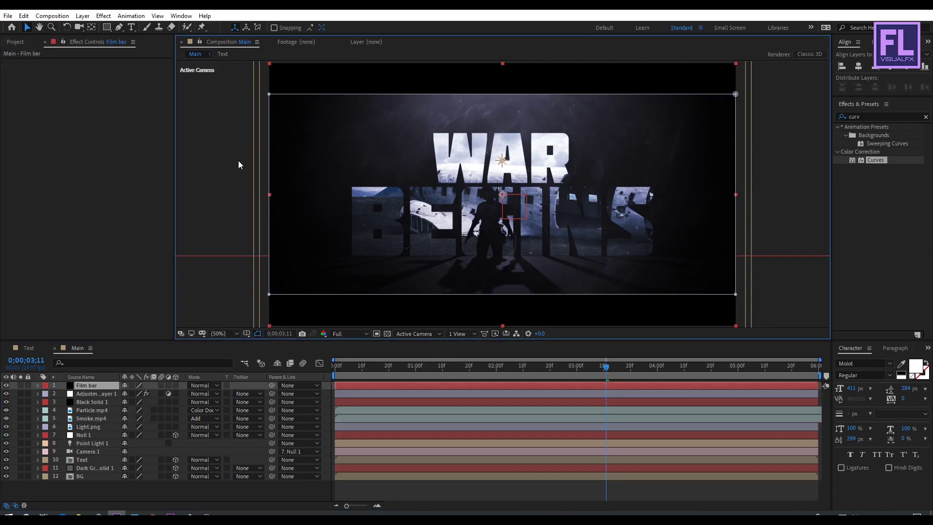
key("ctrl+Down")
key("ctrl+Down")
key("ctrl+Down")
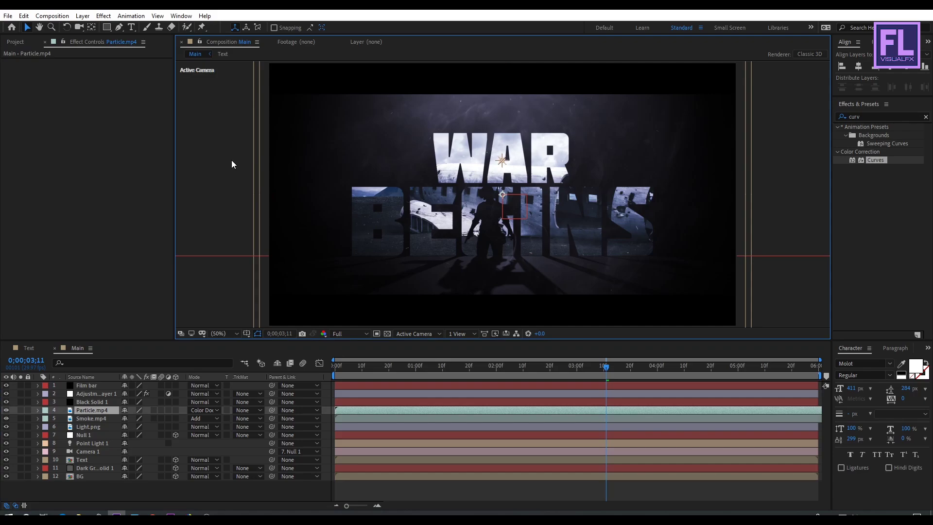
key("ctrl+0")
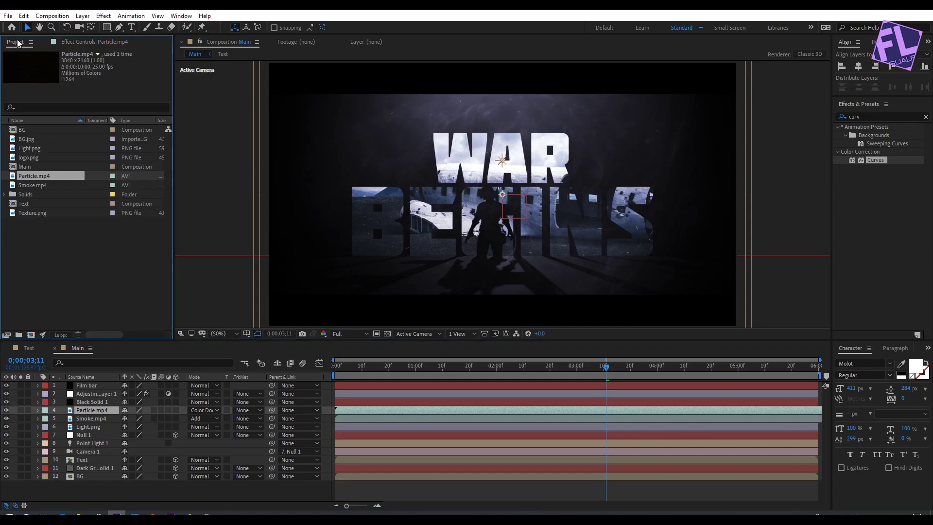
Create a composition named texture and place Texture.png in it
left_click(31, 335)
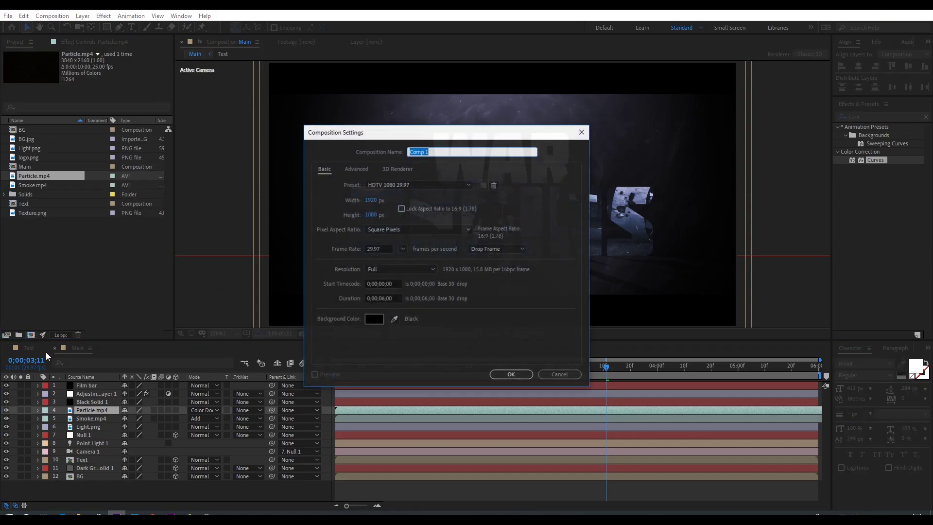
type("texture")
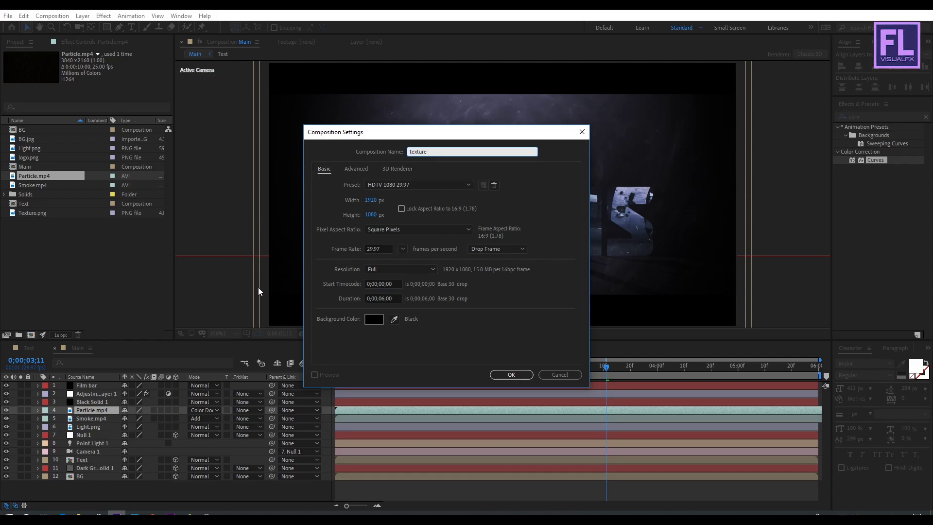
left_click(529, 378)
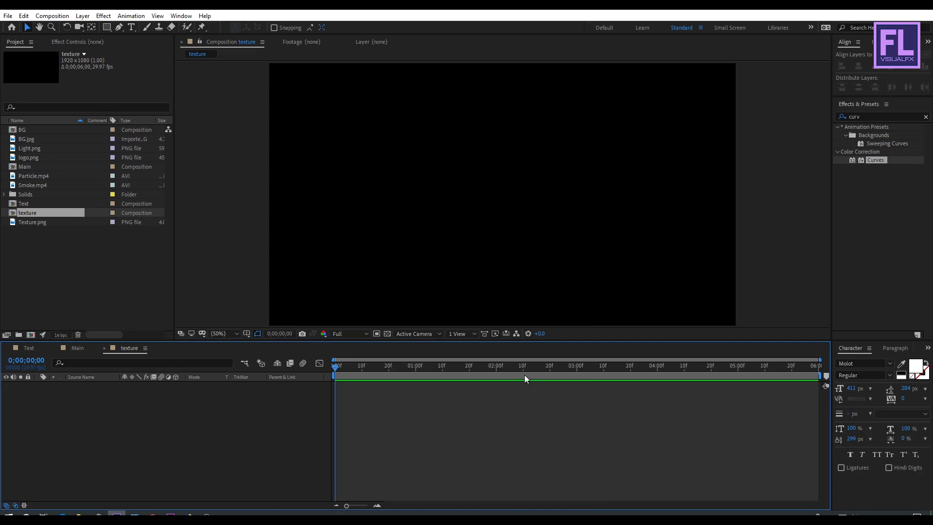
left_click(23, 223)
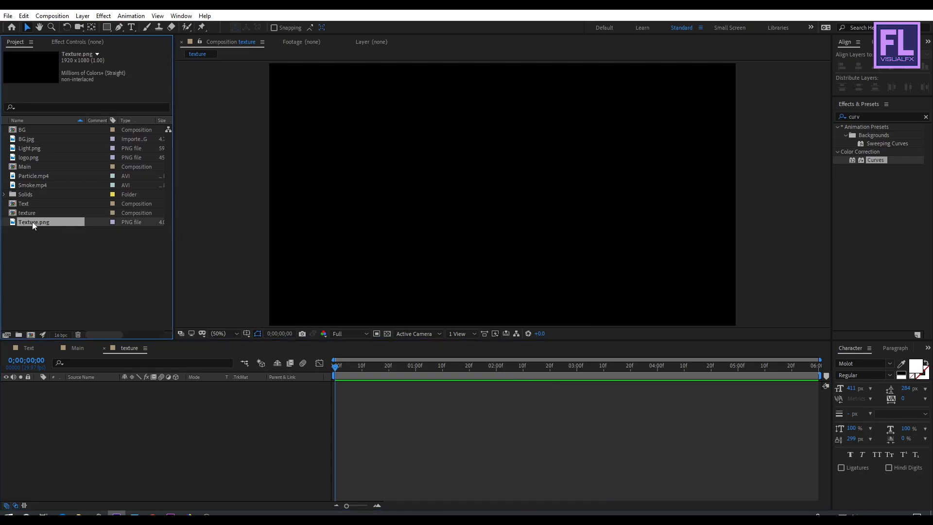
left_click_drag(32, 221, 135, 417)
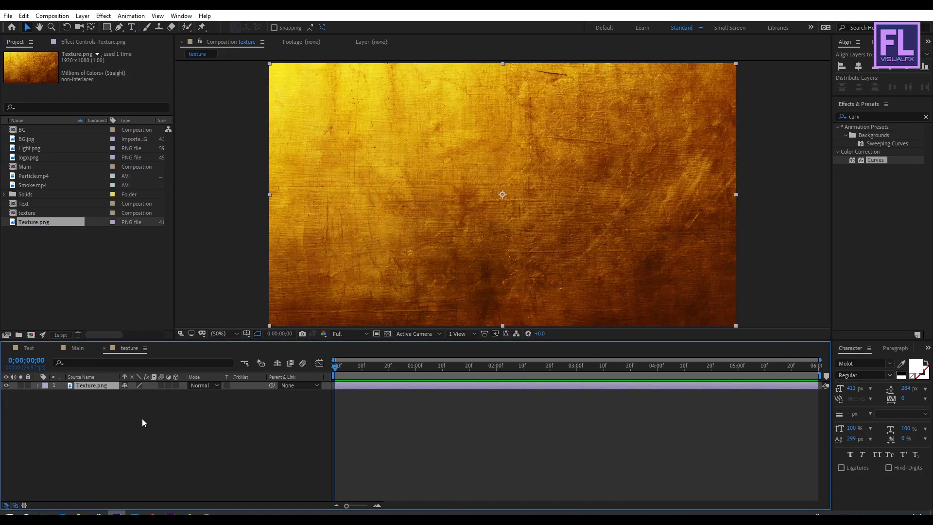
Add a black solid above Texture.png in the texture comp
left_click(101, 446)
right_click(101, 445)
mouse_move(164, 341)
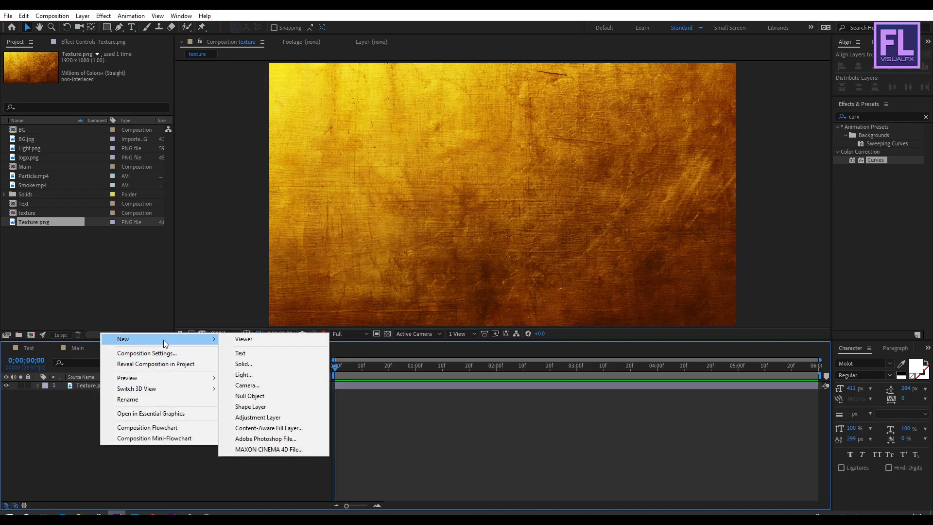
left_click(255, 364)
left_click(433, 343)
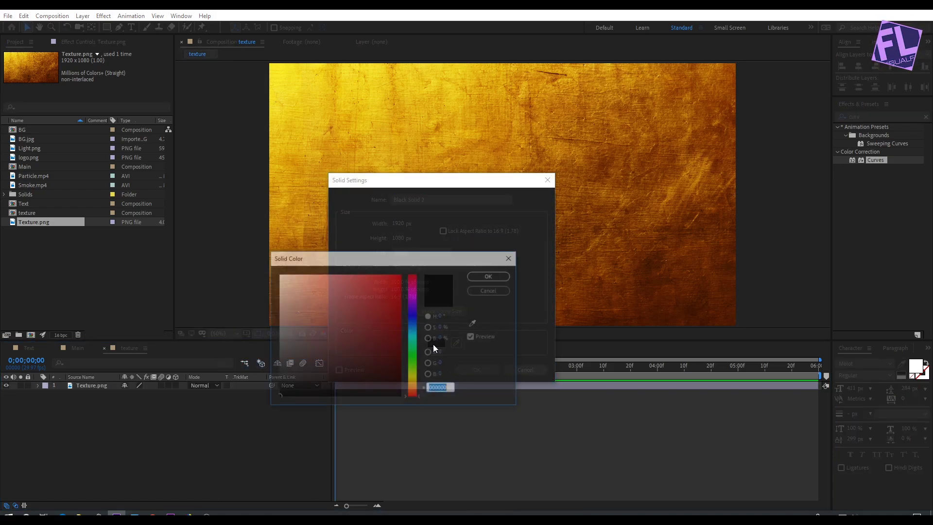
left_click(491, 275)
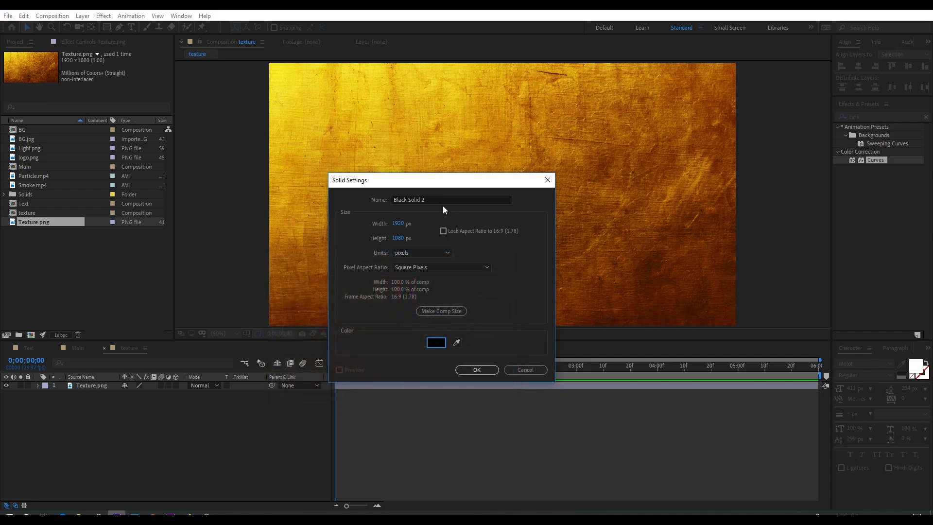
left_click(478, 370)
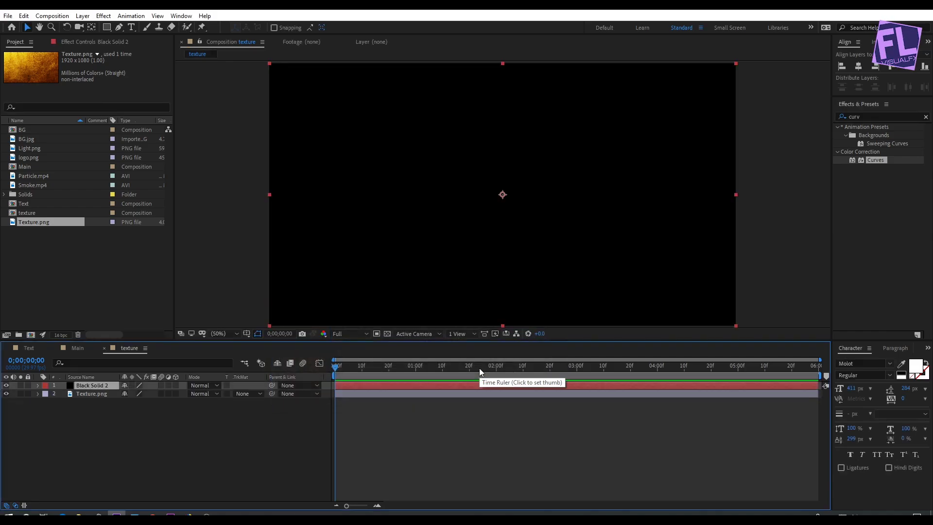
Apply Fractal Noise to Black Solid 2
left_click(871, 116)
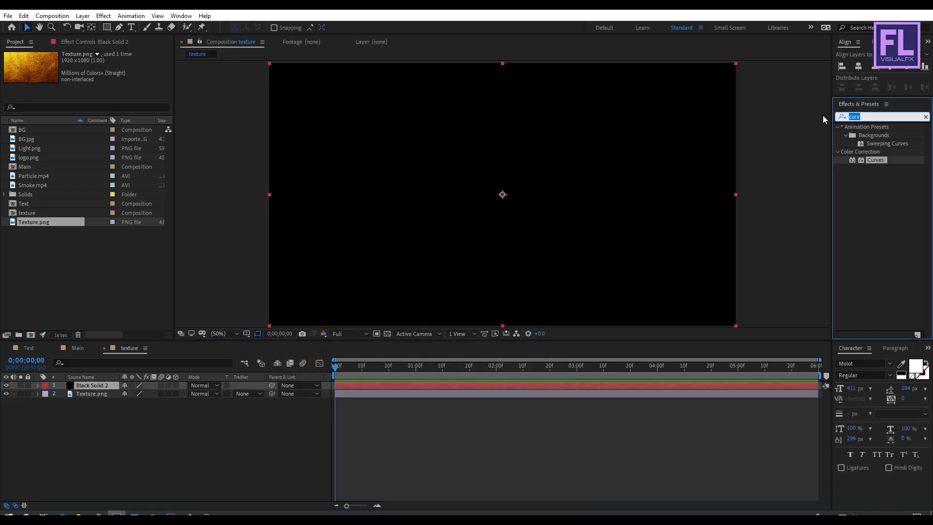
type("frac")
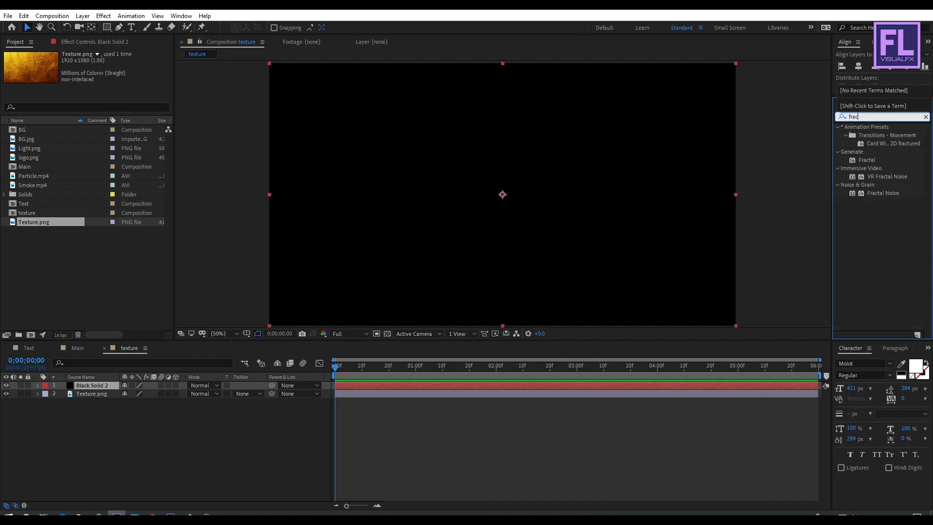
left_click(882, 194)
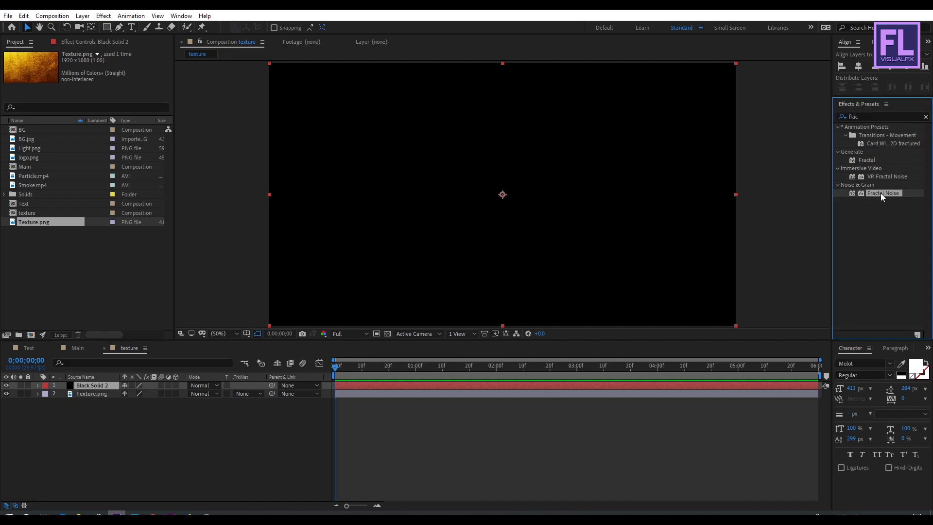
left_click_drag(776, 224, 116, 388)
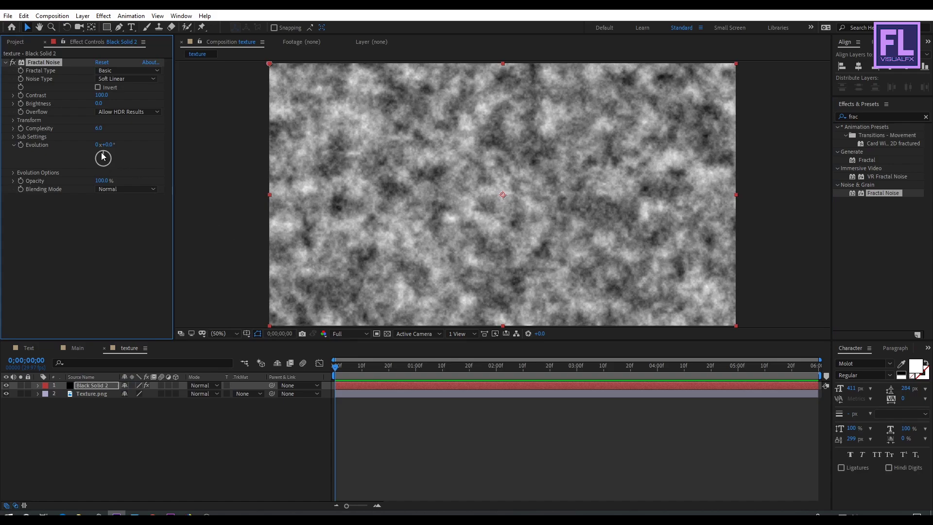
Keyframe Fractal Noise Evolution from 0 near frame 16 to 3 revolutions at the last frame
left_click_drag(352, 373, 373, 369)
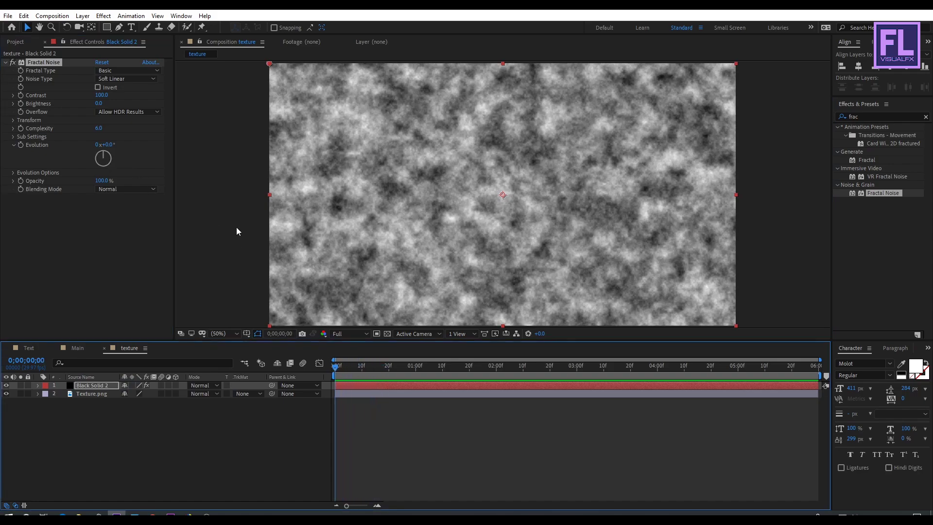
left_click(19, 145)
left_click_drag(350, 369, 827, 360)
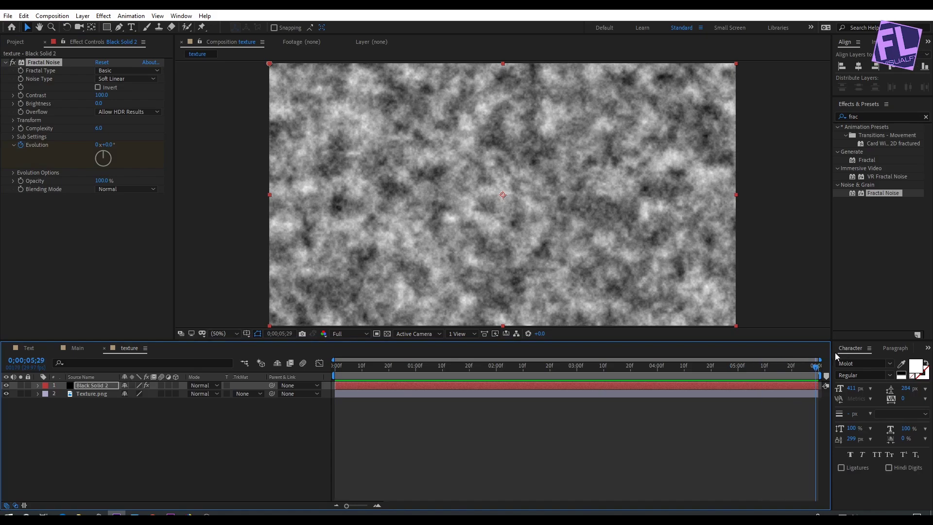
left_click(98, 145)
type("3")
key("Return")
left_click_drag(398, 366, 377, 370)
Add the Threshold effect to Black Solid 2
left_click(870, 117)
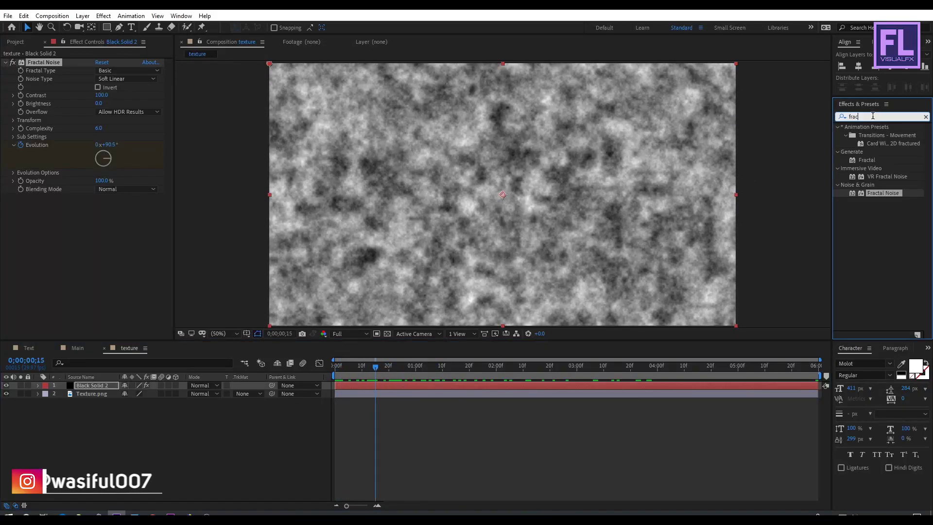
type("thr")
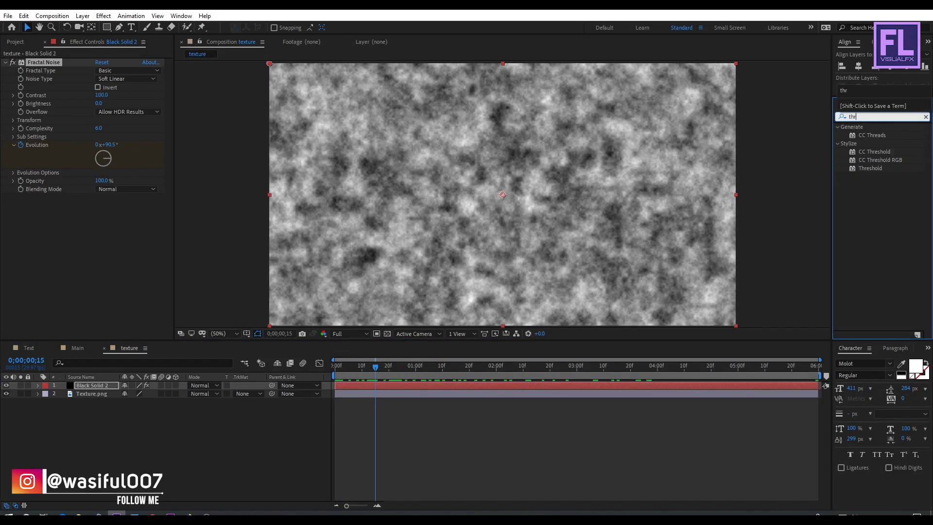
left_click_drag(869, 168, 192, 340)
left_click_drag(95, 384, 98, 389)
Keyframe Threshold Level from high (black) at frame 0 to low (white) at 2:11
left_click_drag(377, 367, 325, 375)
left_click_drag(102, 210, 126, 207)
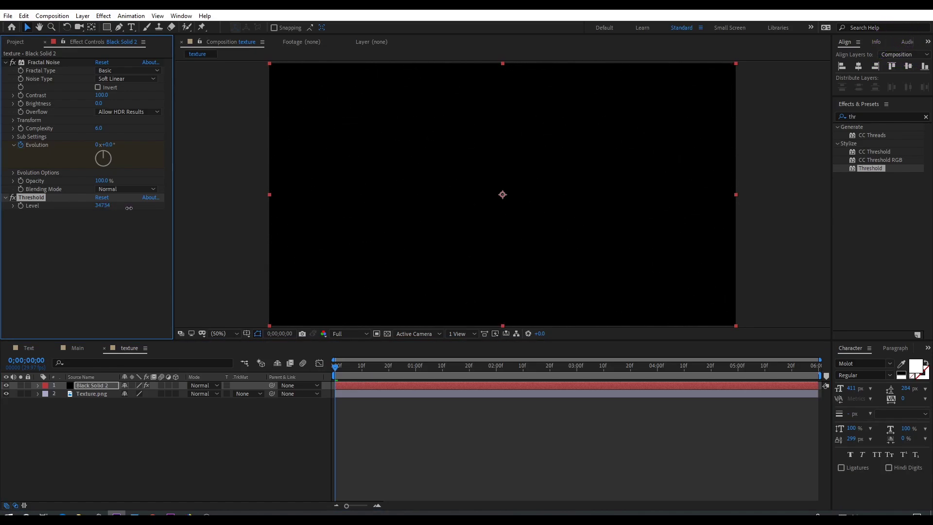
left_click(21, 206)
left_click(340, 370)
left_click_drag(340, 370, 383, 370)
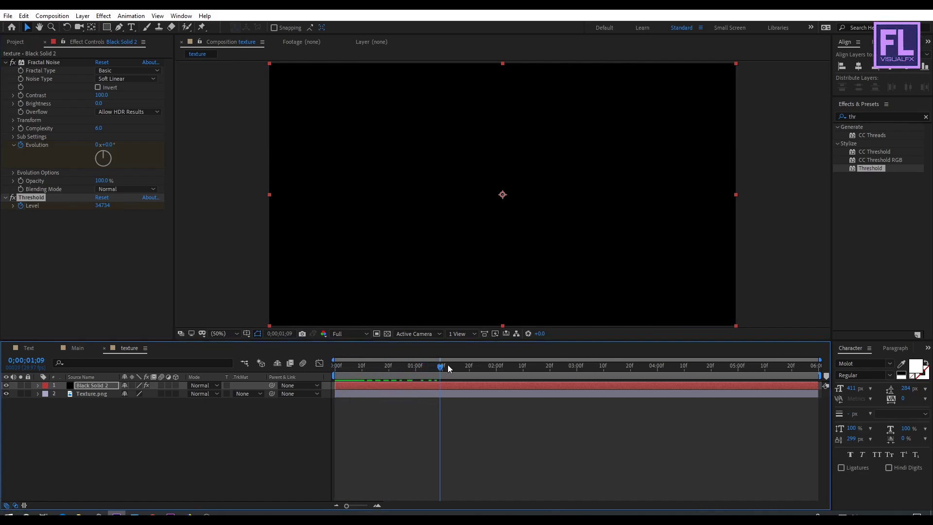
left_click_drag(504, 366, 526, 361)
left_click_drag(102, 208, 66, 209)
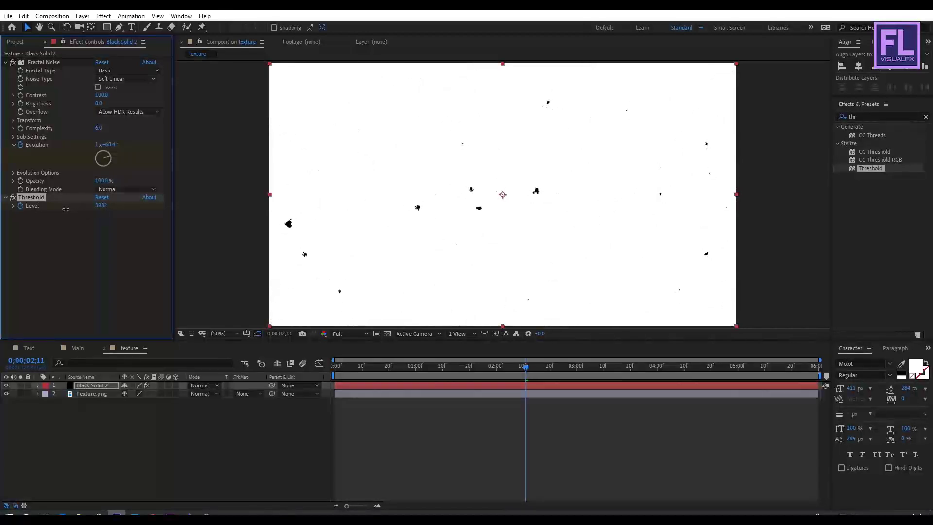
Select Texture.png and bring up its track matte source options
left_click(109, 245)
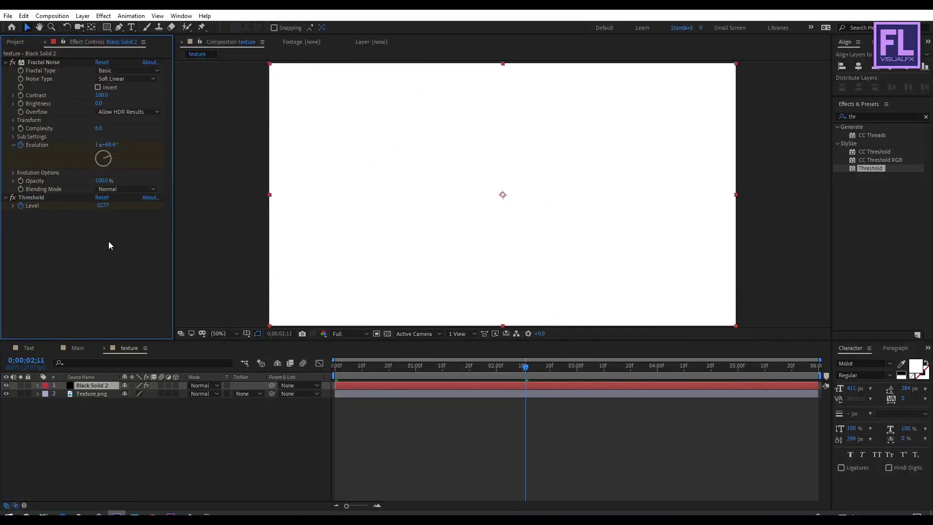
left_click(106, 412)
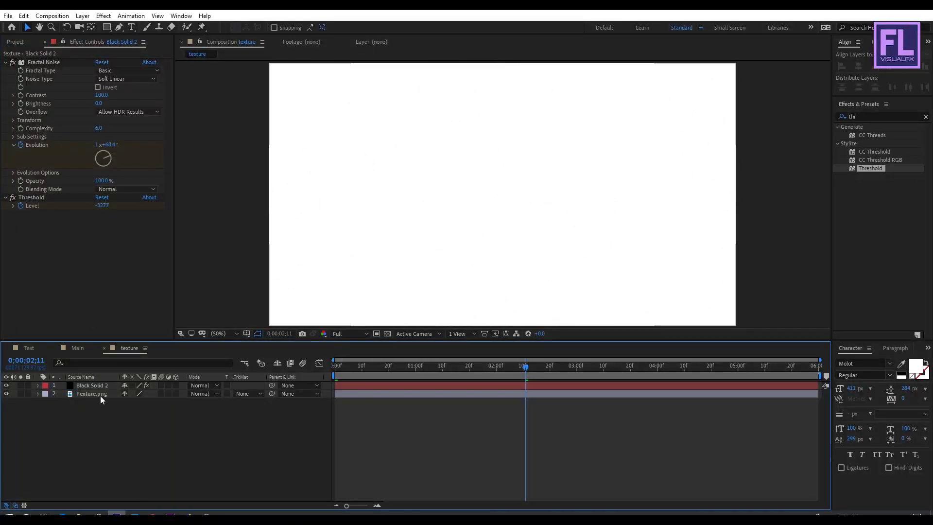
left_click(97, 394)
left_click(256, 395)
left_click(268, 441)
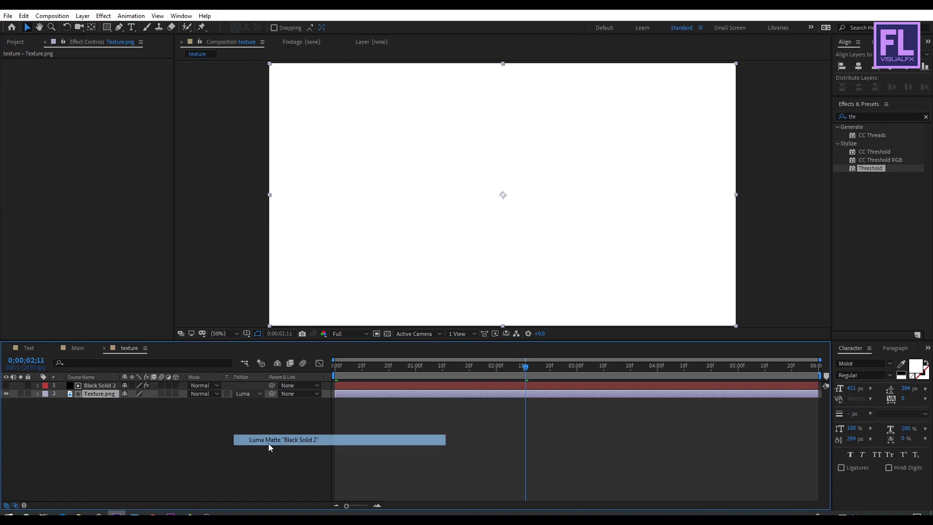
Set Black Solid 2 as Texture.png's luma matte and preview the gold reveal
left_click(368, 372)
key("space")
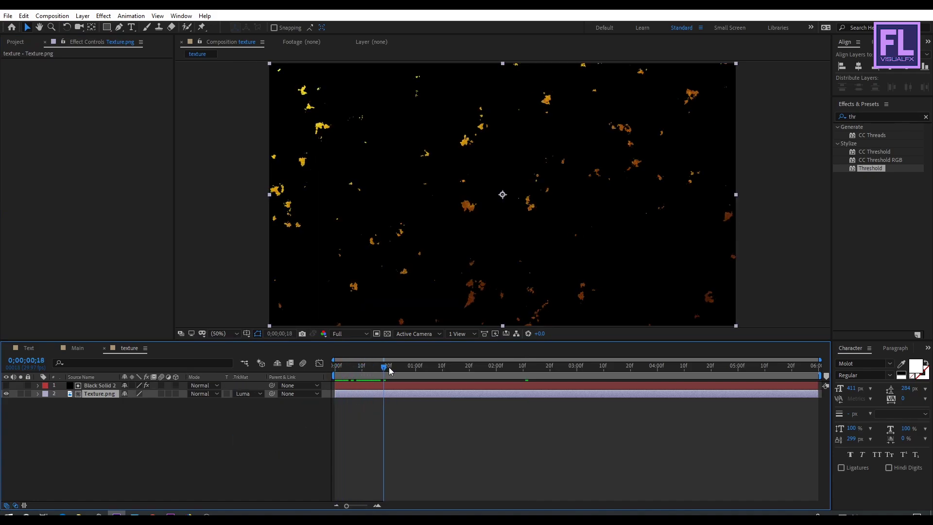
left_click_drag(535, 366, 432, 370)
Raise Black Solid 2's Fractal Noise Transform Scale to 203, previewing the reveal
left_click(90, 385)
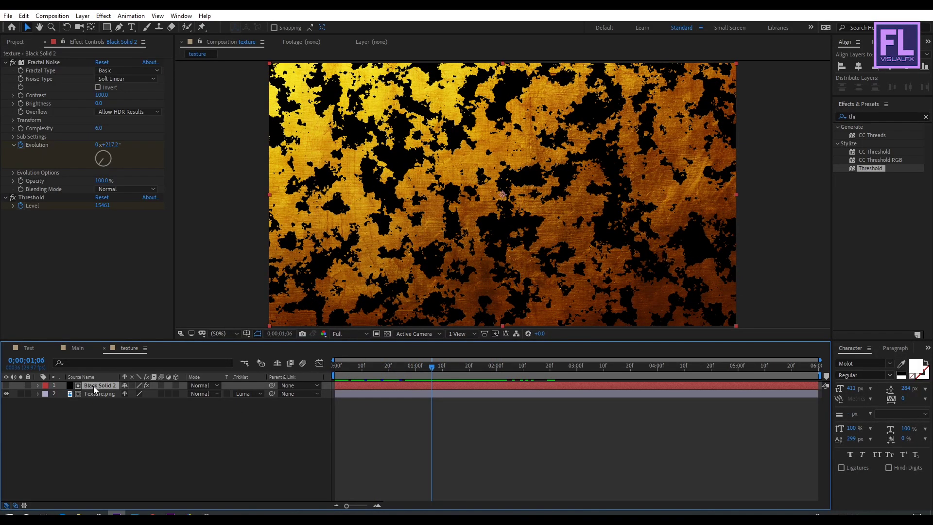
left_click(13, 120)
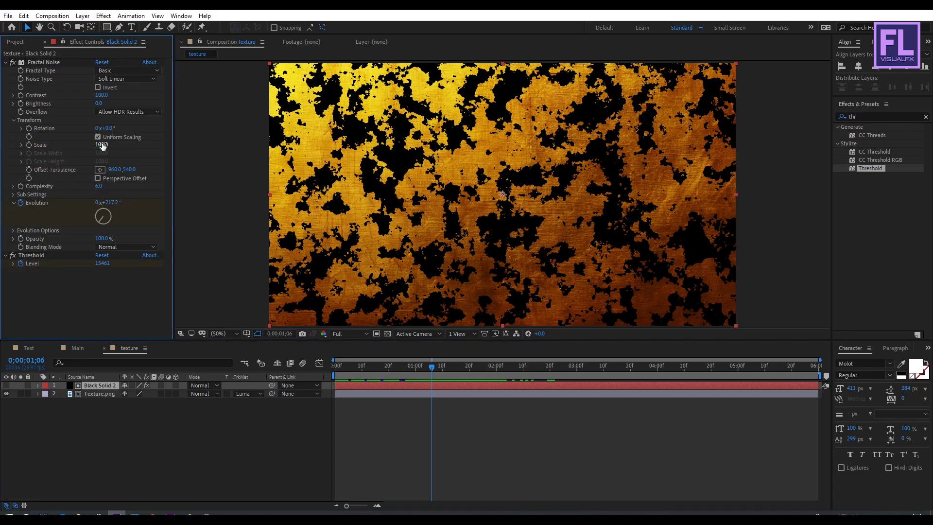
left_click(21, 145)
left_click_drag(102, 145, 142, 150)
left_click_drag(411, 365, 432, 375)
left_click_drag(101, 145, 113, 145)
left_click(339, 368)
left_click_drag(339, 369, 512, 376)
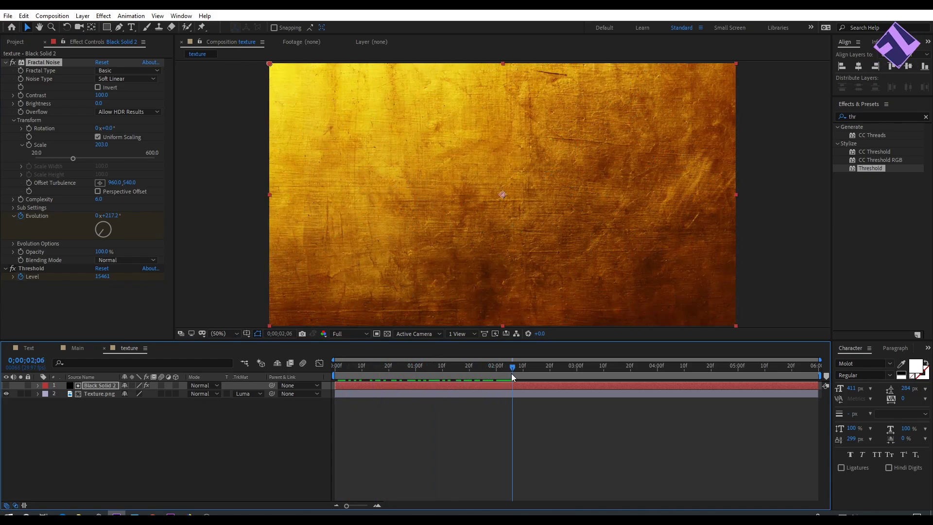
left_click(167, 440)
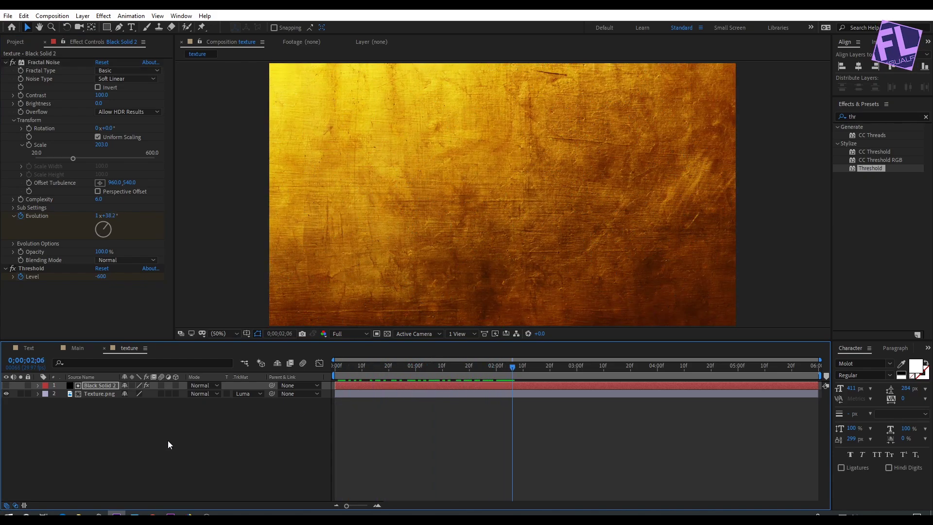
Add the texture composition to the Main timeline as a 3D layer
left_click(81, 347)
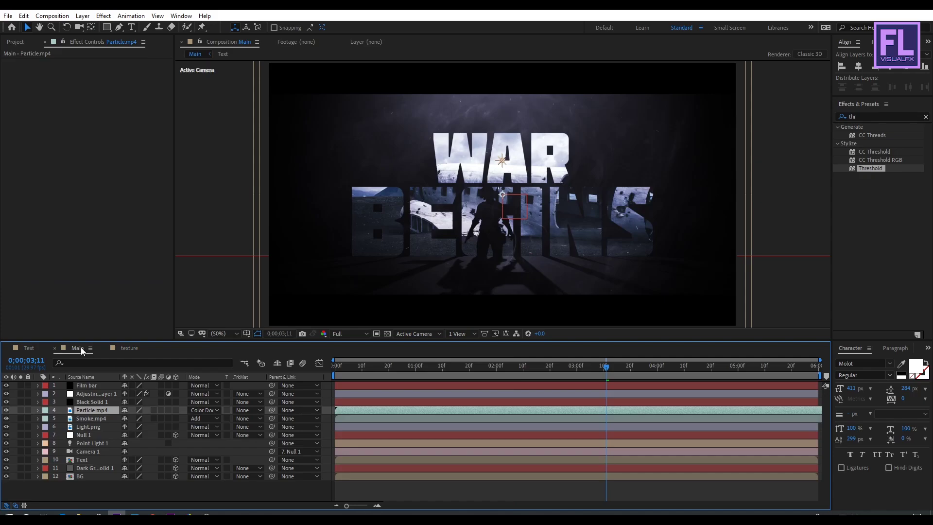
left_click(16, 43)
left_click(29, 212)
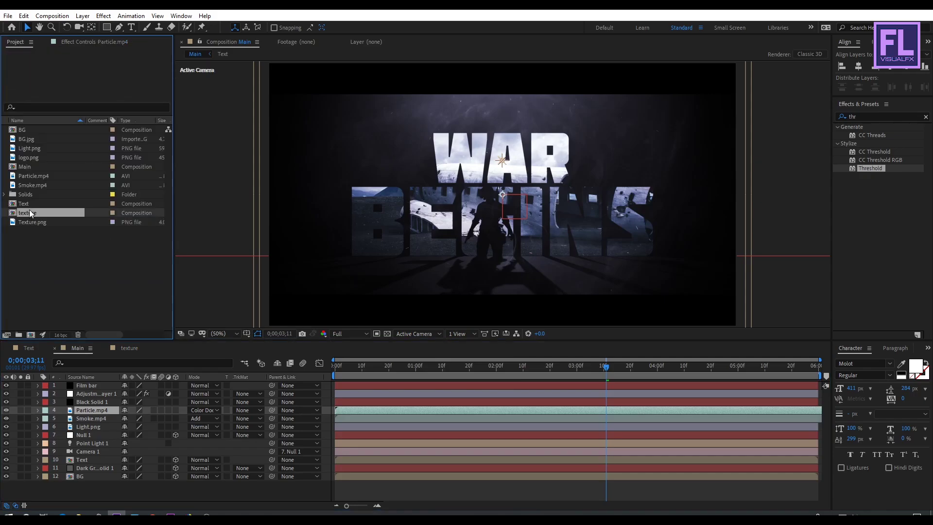
left_click_drag(35, 212, 91, 472)
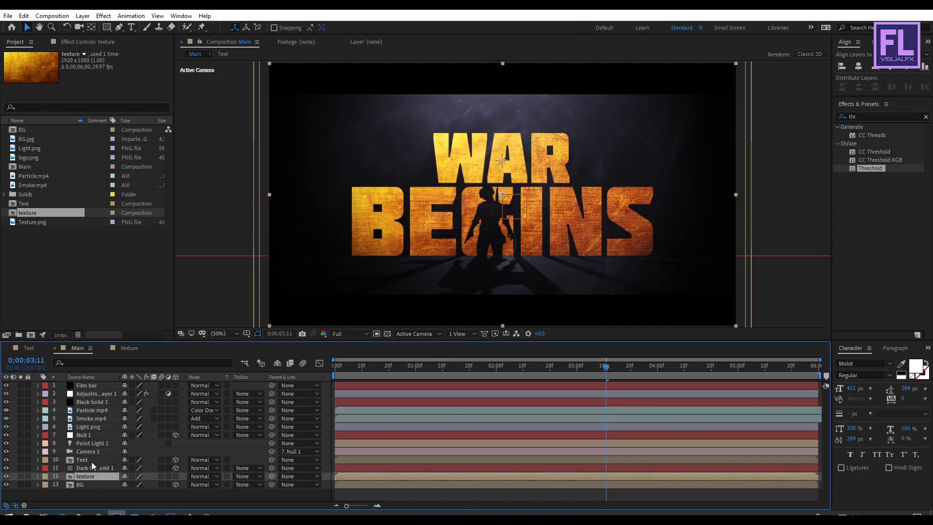
left_click(176, 476)
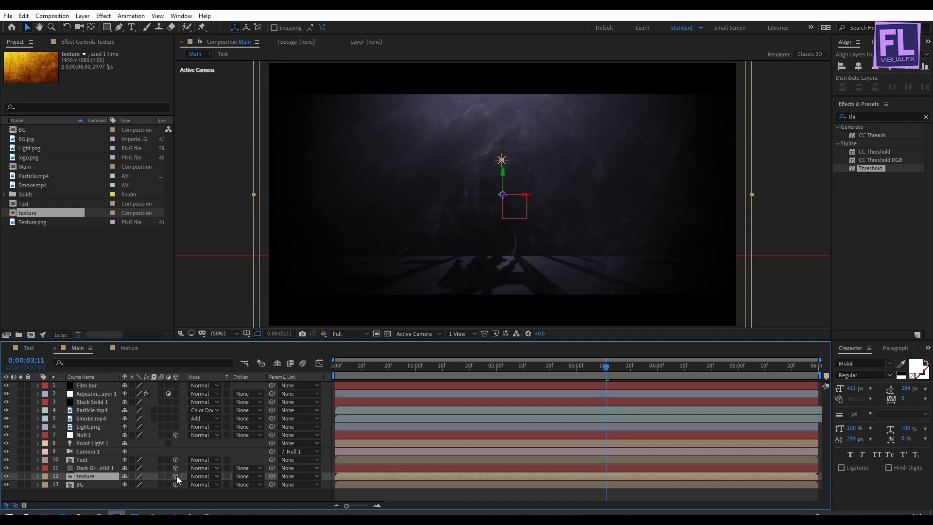
Set the texture layer's Material Options Accepts Lights to Off
key("a")
key("a")
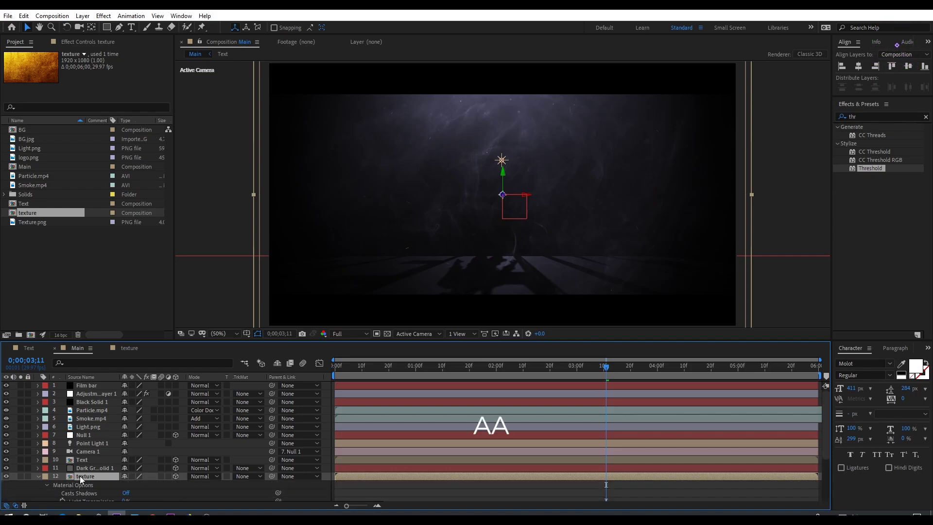
scroll(84, 476, "down", 2)
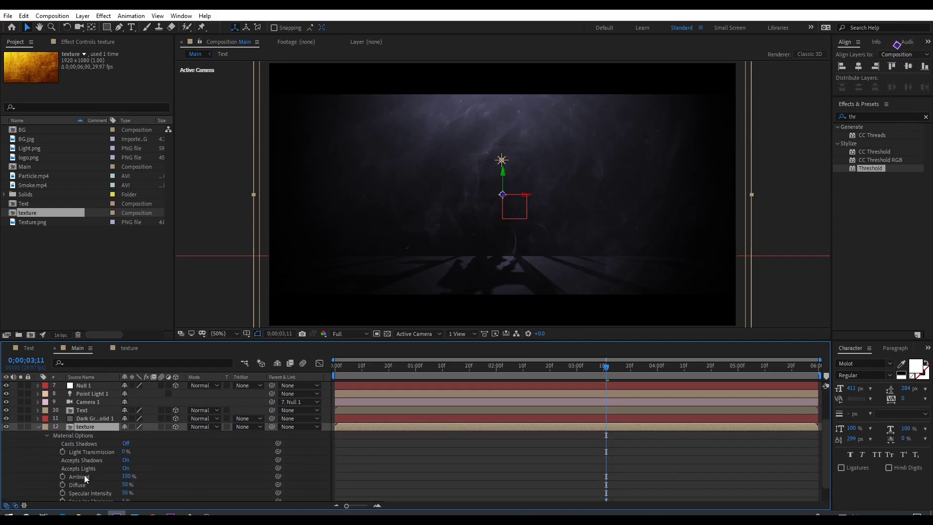
left_click(126, 469)
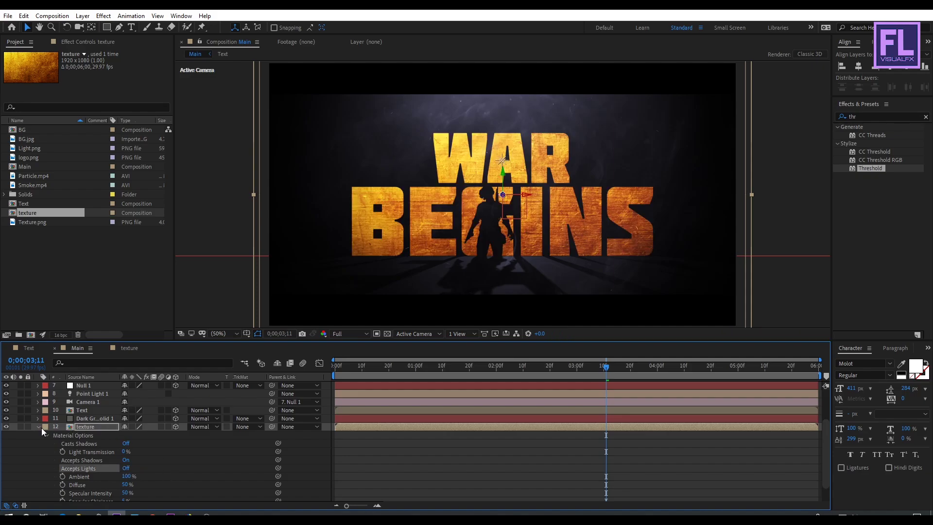
left_click(39, 427)
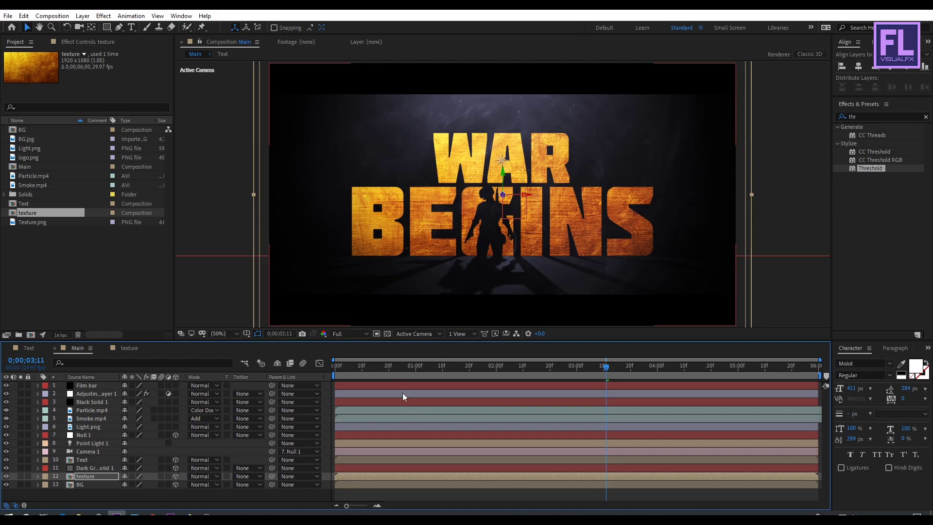
Shift the texture layer to start about two seconds in, checking near 3:10
left_click_drag(364, 477, 534, 474)
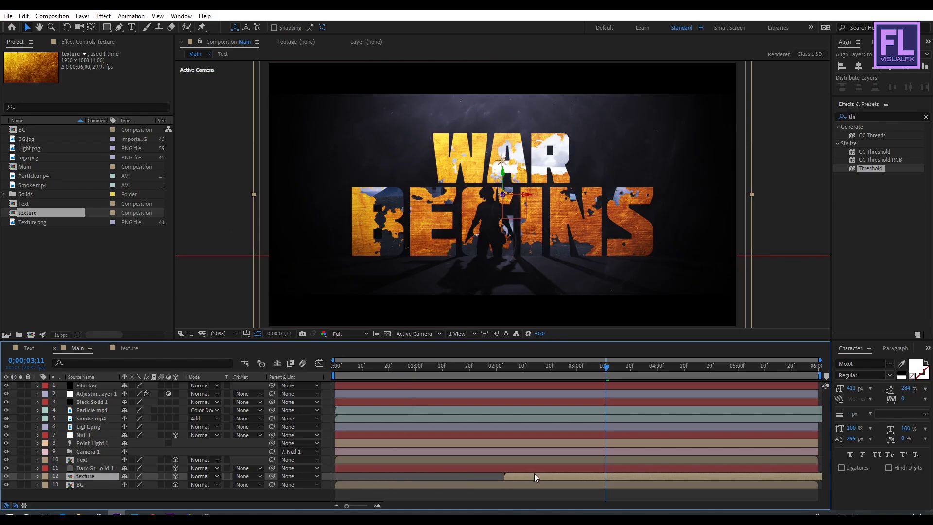
left_click_drag(599, 369, 368, 369)
left_click(603, 365)
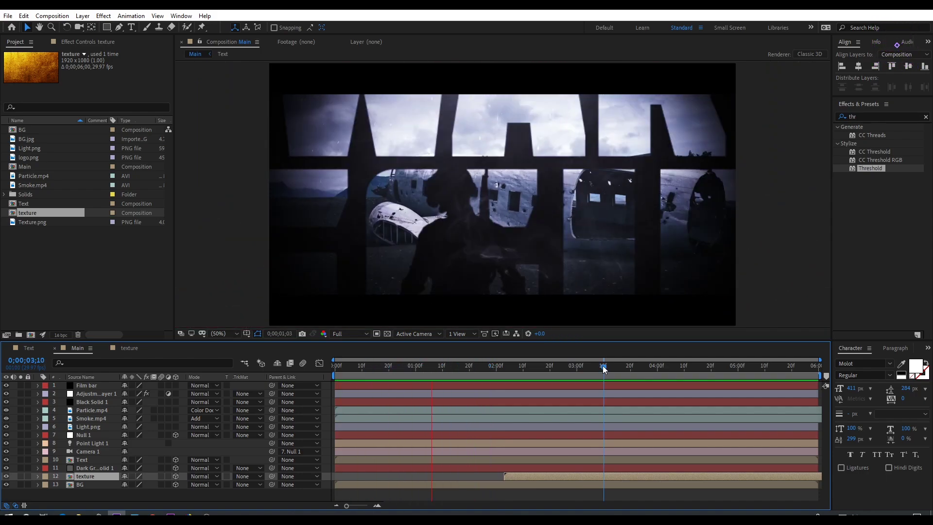